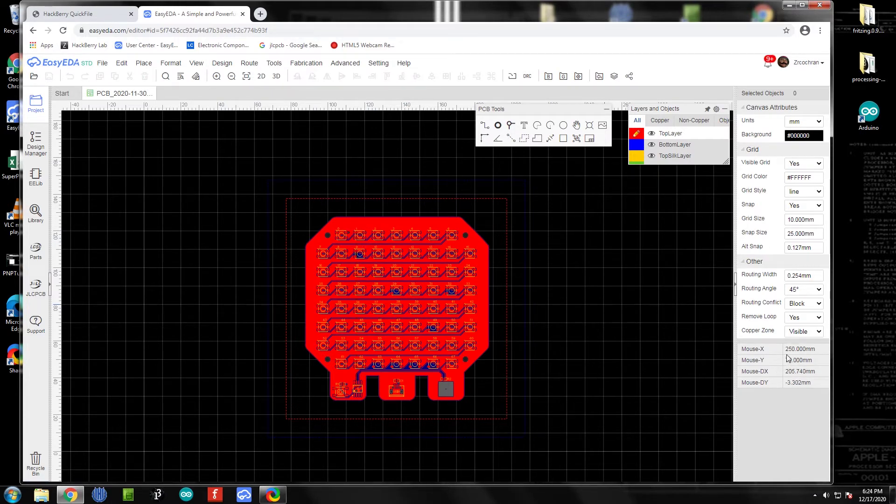
Check the first NeoPixel's placement, export the pick-and-place CSV via Fabrication, and minimise Chrome.
{"action": "left_click", "coordinate": [341, 239]}
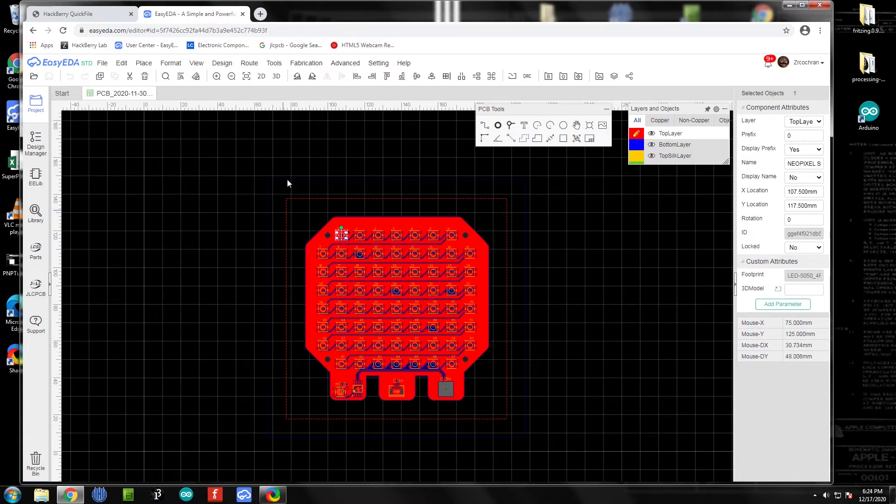
{"action": "left_click", "coordinate": [561, 258]}
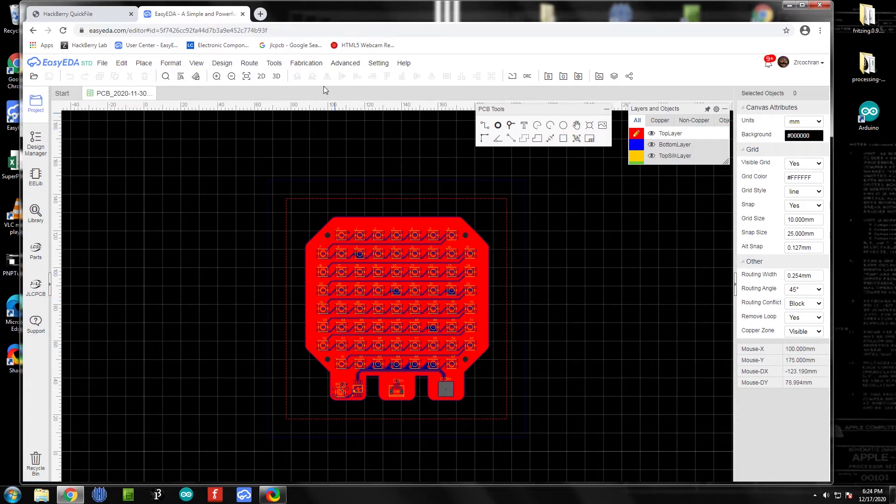
{"action": "left_click", "coordinate": [312, 64]}
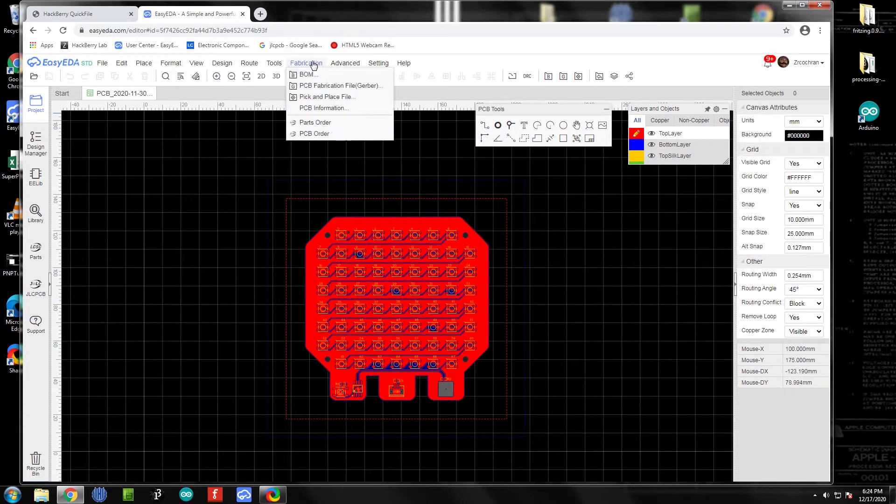
{"action": "left_click", "coordinate": [319, 98]}
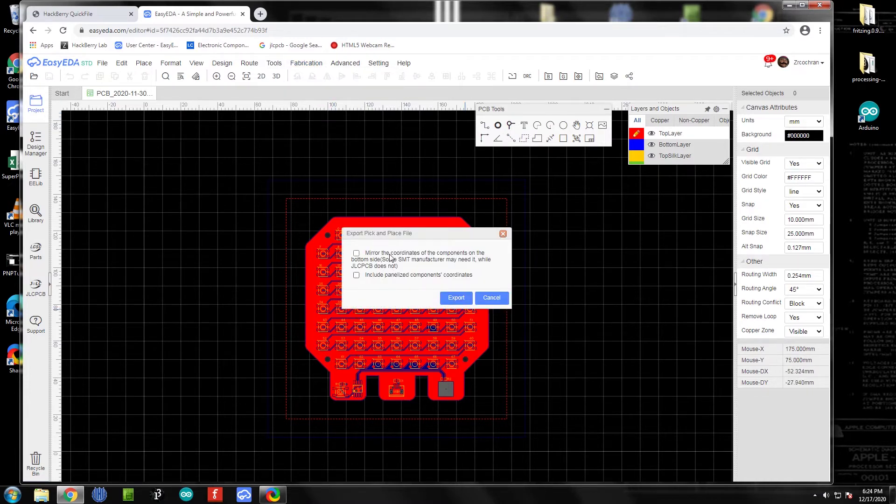
{"action": "left_click", "coordinate": [452, 299]}
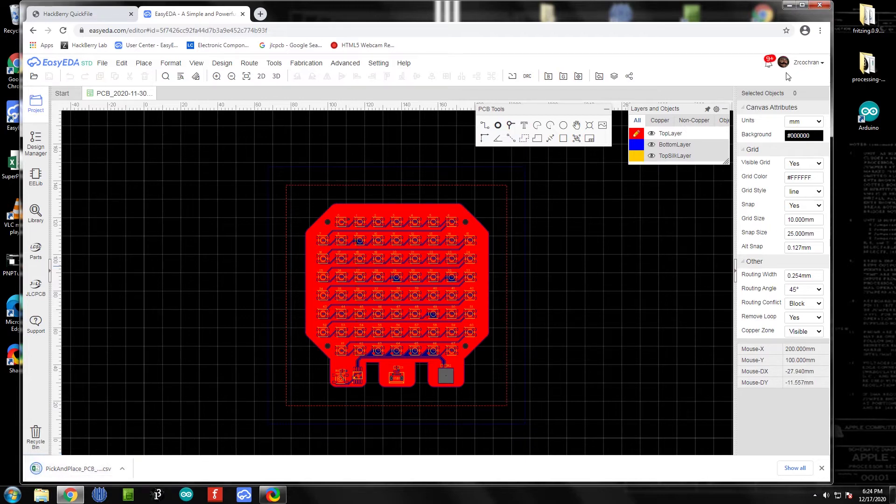
{"action": "left_click", "coordinate": [788, 6]}
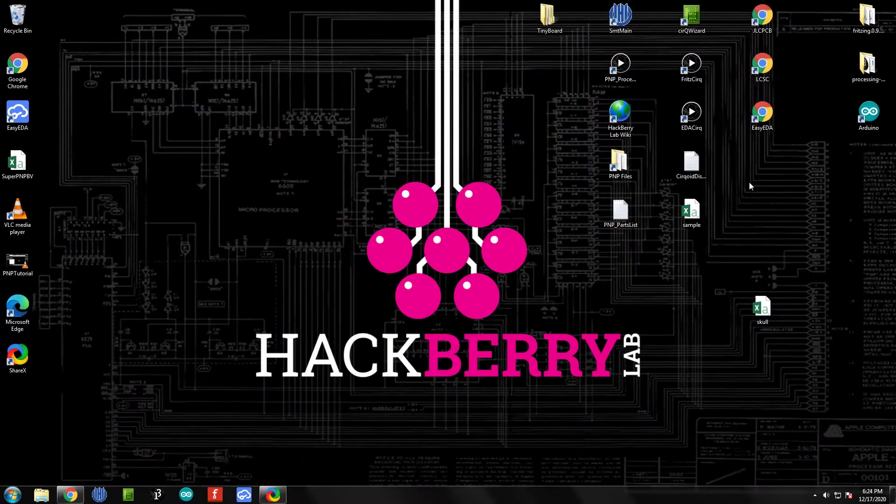
Copy the downloaded pick-and-place CSV from the Downloads folder onto the desktop.
{"action": "left_click", "coordinate": [70, 494]}
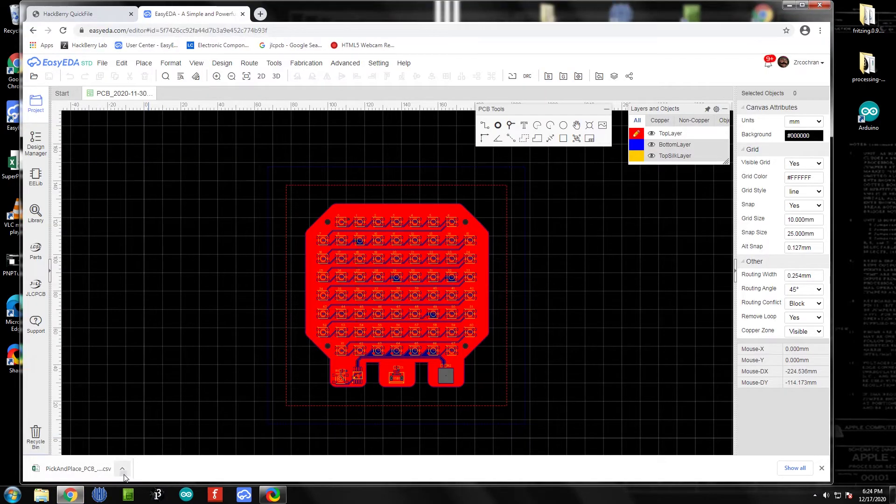
{"action": "left_click", "coordinate": [122, 469]}
{"action": "left_click", "coordinate": [159, 438]}
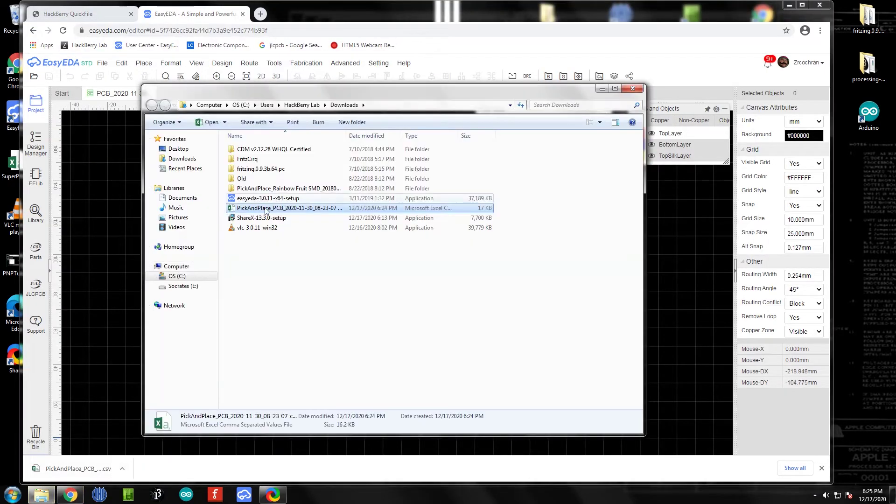
{"action": "left_click_drag", "start_coordinate": [263, 211], "coordinate": [191, 150]}
{"action": "left_click", "coordinate": [633, 88]}
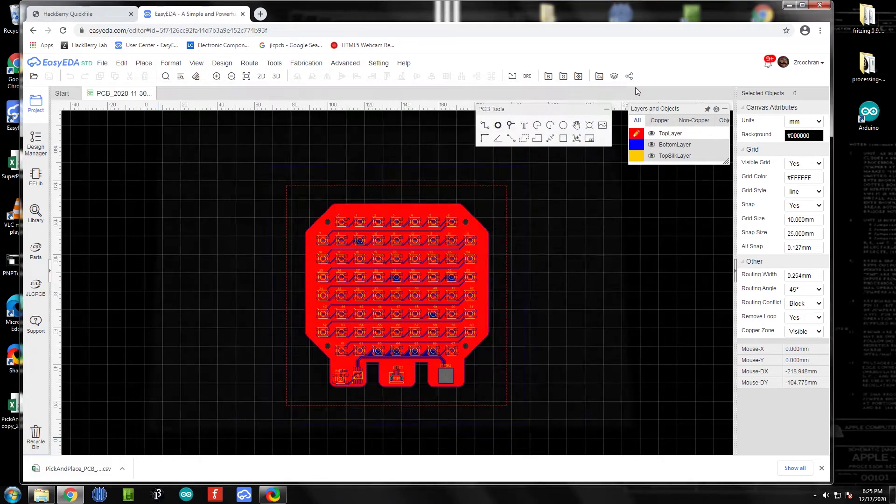
{"action": "left_click", "coordinate": [789, 6]}
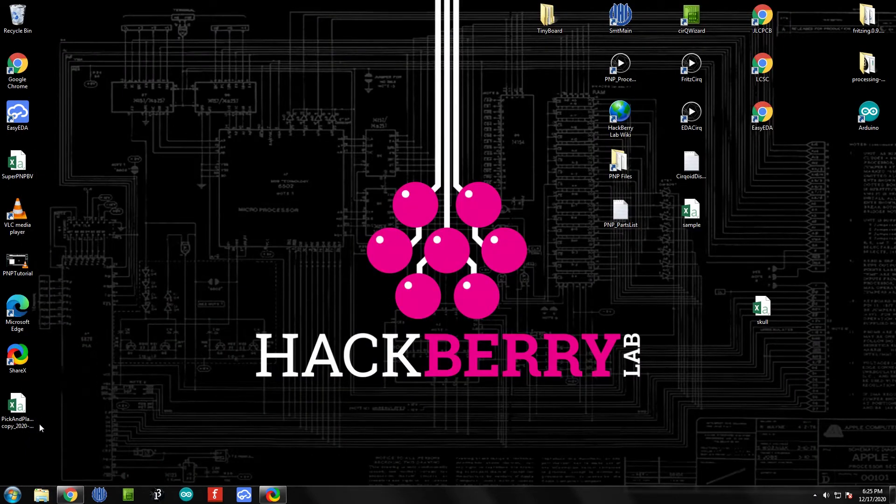
Rename the PickAndPlace file on the desktop to PNPSample.
{"action": "left_click", "coordinate": [22, 423]}
{"action": "left_click", "coordinate": [22, 423]}
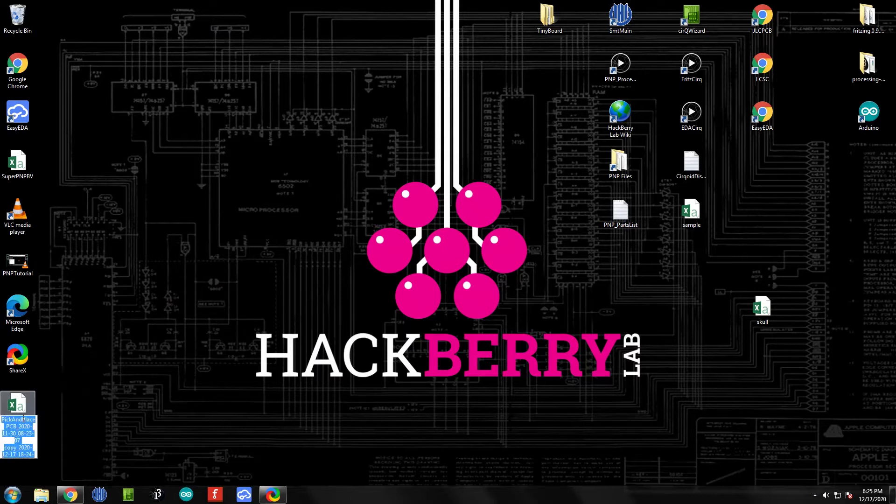
{"action": "type", "text": "PNPSample"}
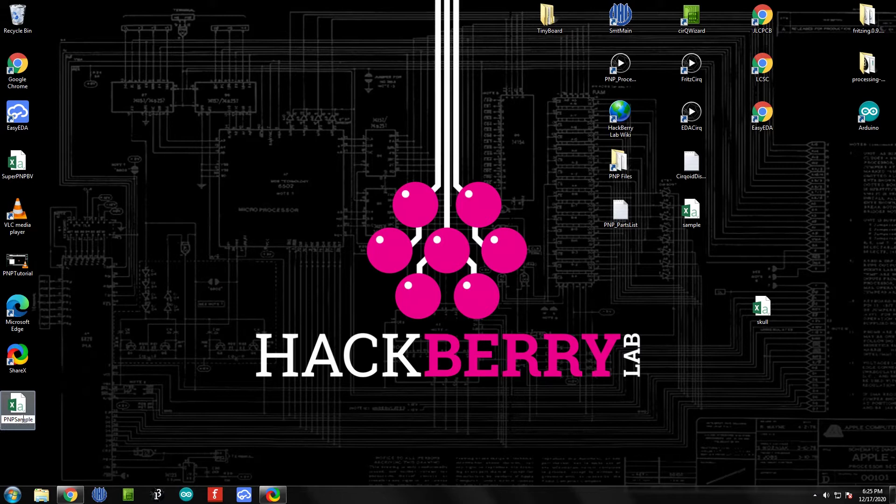
{"action": "key", "text": "Return"}
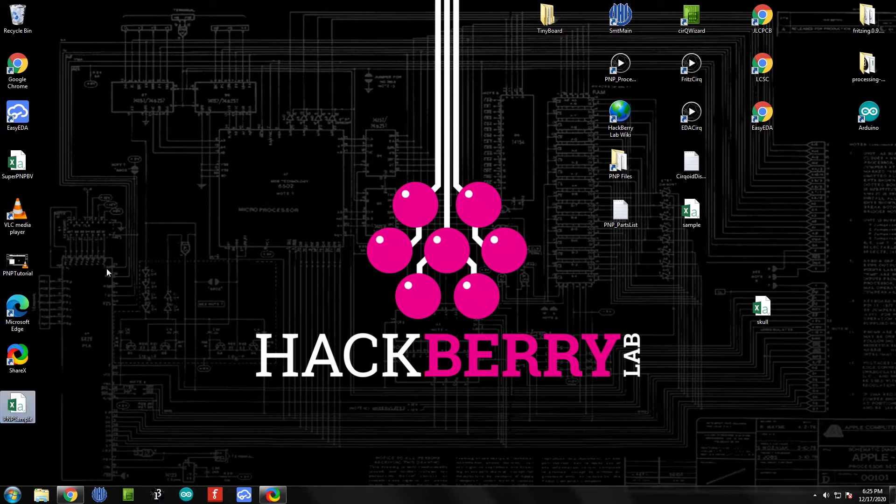
Run PNP_Processor on PNPSample to create the 8.20 KB PNPSample-CONVERTED CSV on the desktop.
{"action": "left_click", "coordinate": [143, 344]}
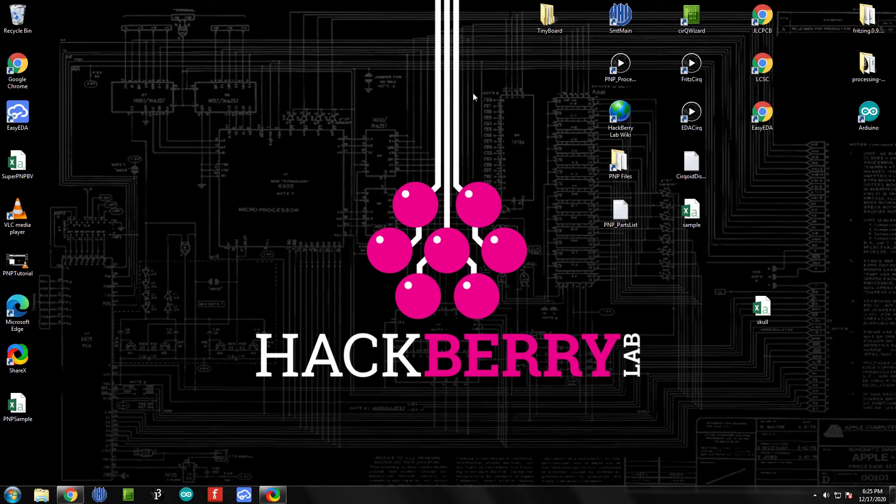
{"action": "right_click", "coordinate": [625, 59]}
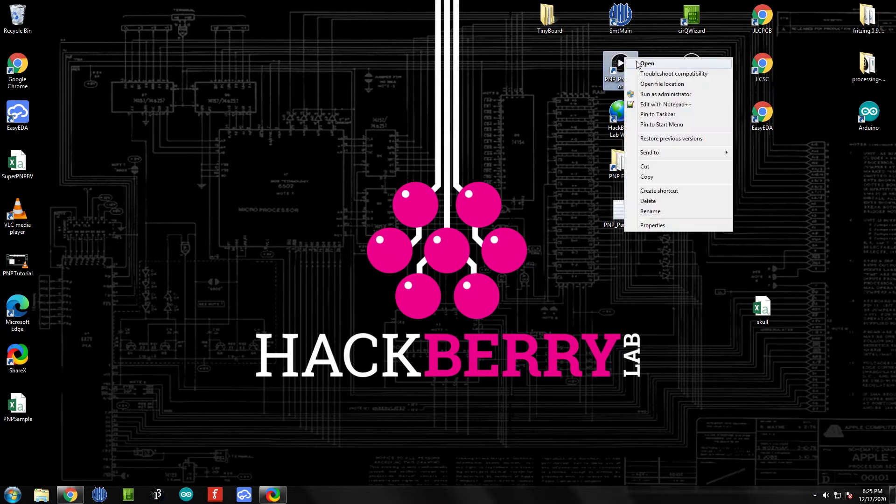
{"action": "left_click", "coordinate": [641, 64]}
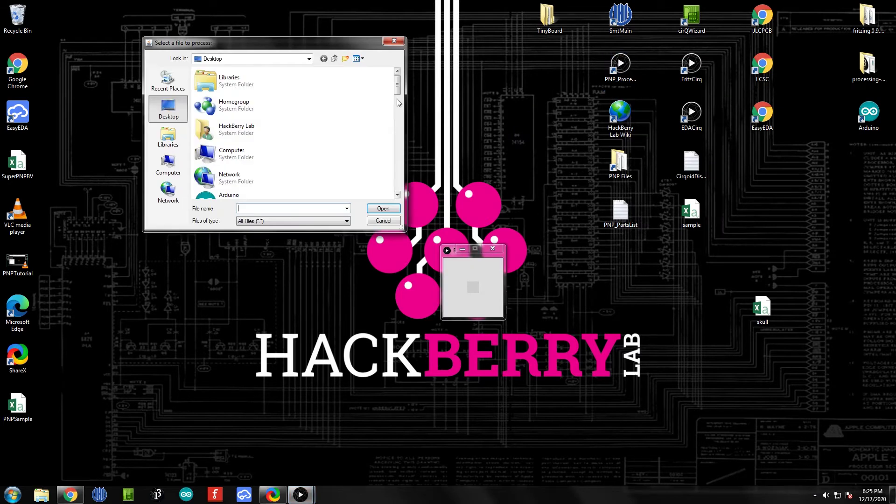
{"action": "left_click_drag", "start_coordinate": [396, 91], "coordinate": [397, 169]}
{"action": "left_click", "coordinate": [262, 152]}
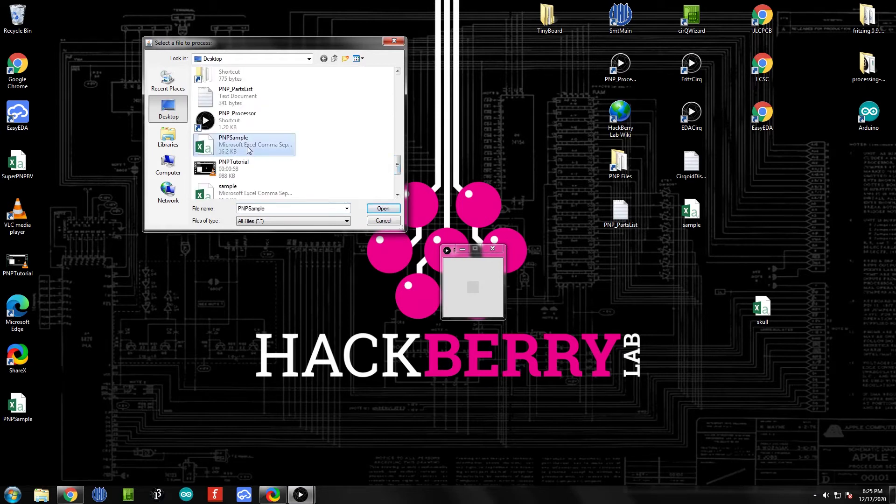
{"action": "left_click", "coordinate": [389, 211]}
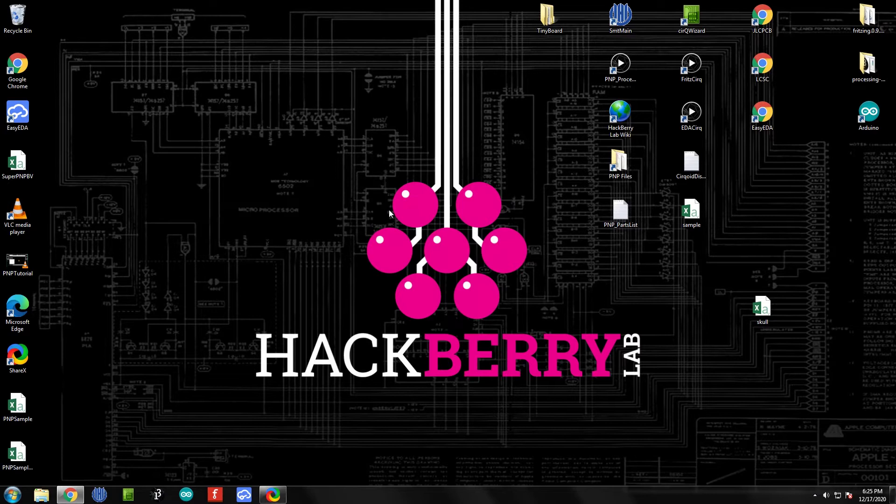
{"action": "left_click", "coordinate": [18, 449]}
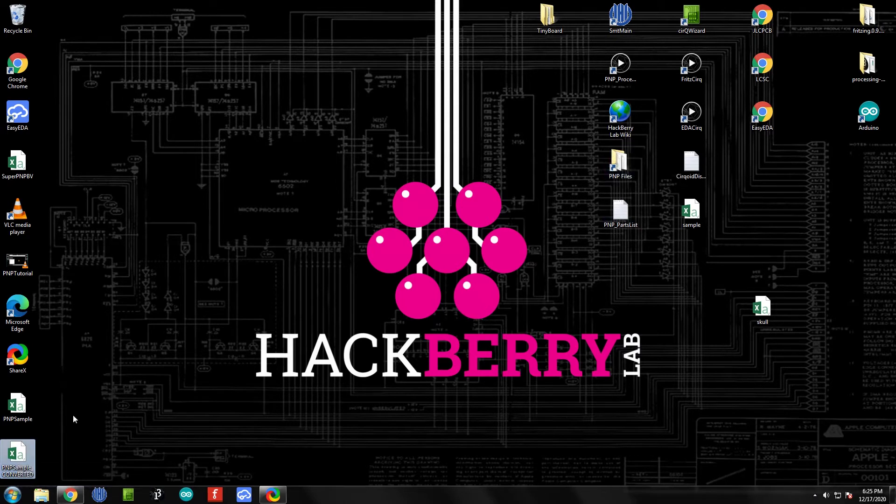
Drag the PNPSample_CONVERTED file onto the PNP Files shortcut.
{"action": "left_click_drag", "start_coordinate": [19, 452], "coordinate": [628, 163]}
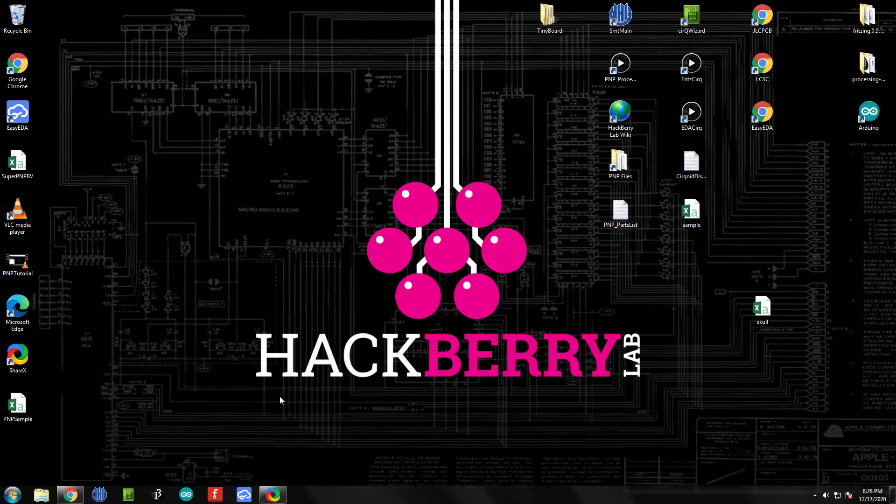
Launch SmtMain and confirm zeroing so the machine homes to 100%.
{"action": "right_click", "coordinate": [628, 21]}
{"action": "left_click", "coordinate": [637, 23]}
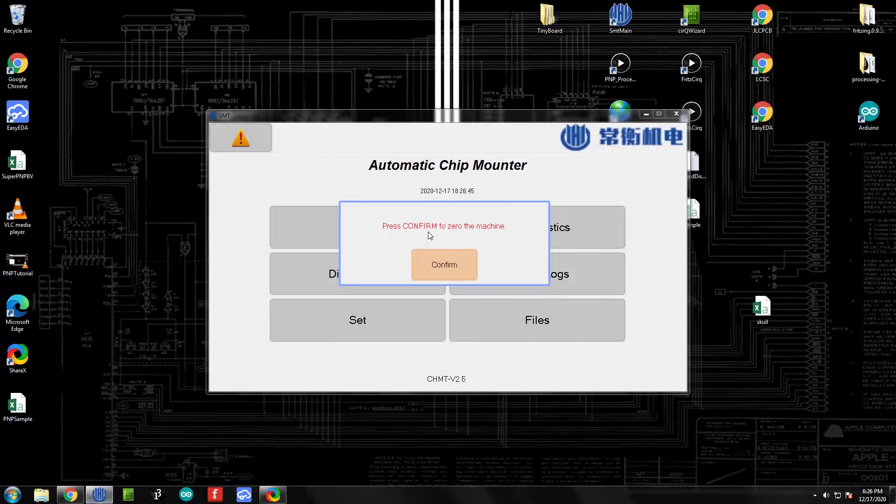
{"action": "left_click", "coordinate": [449, 265]}
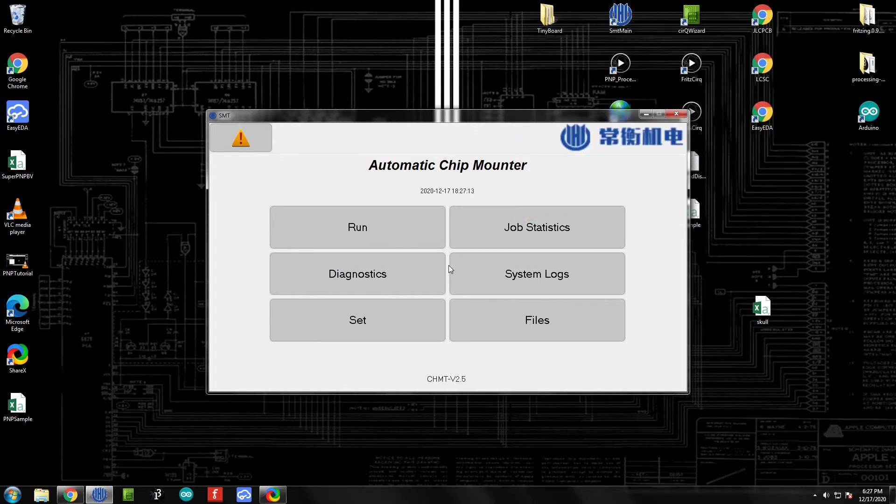
Load PNPSample_CONVERTED.csv in SmtMain's Convert File screen.
{"action": "left_click", "coordinate": [533, 321]}
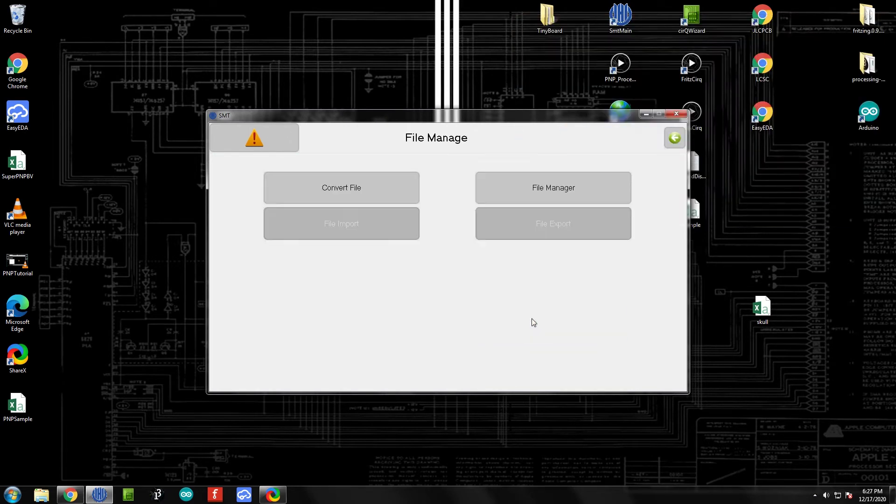
{"action": "left_click", "coordinate": [364, 186]}
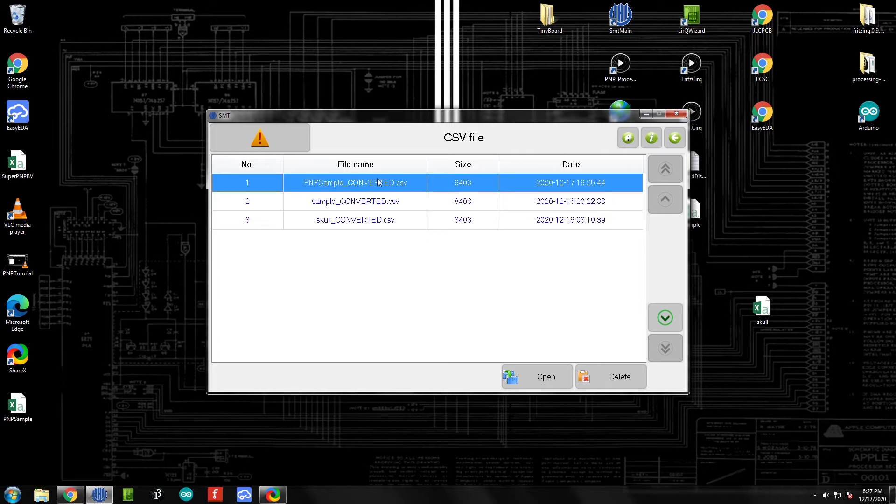
{"action": "left_click", "coordinate": [538, 384]}
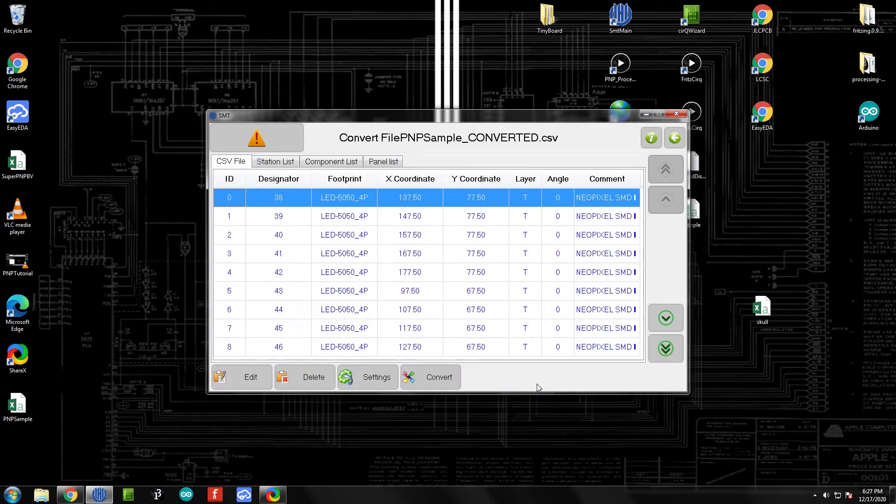
Page through the component list down to IDs 54–62.
{"action": "left_click", "coordinate": [667, 354]}
{"action": "left_click", "coordinate": [667, 353]}
{"action": "left_click", "coordinate": [668, 353]}
{"action": "left_click", "coordinate": [668, 353]}
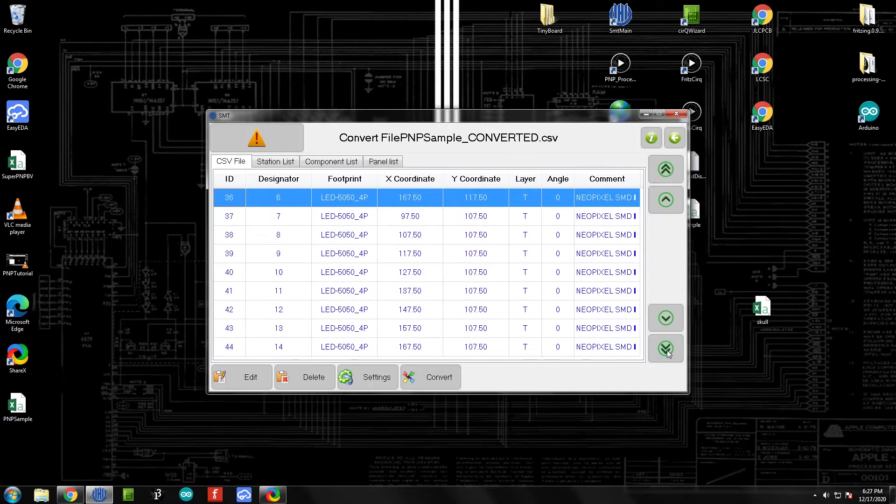
{"action": "left_click", "coordinate": [668, 353]}
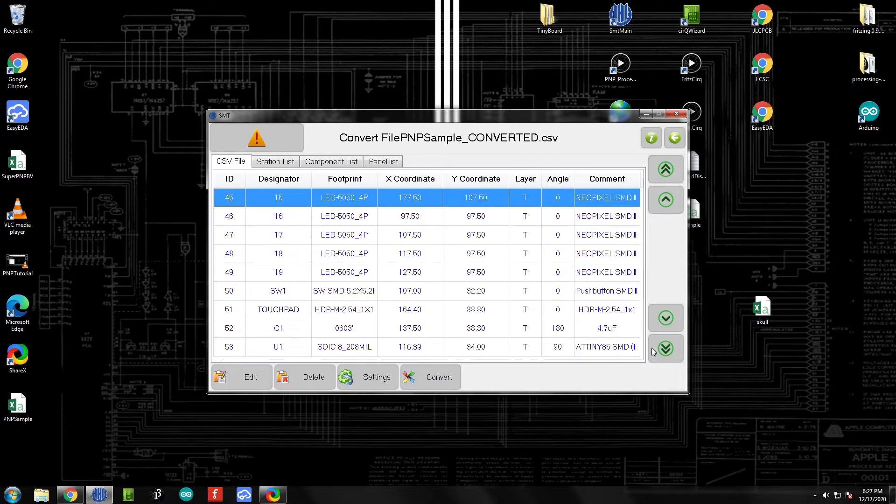
{"action": "left_click", "coordinate": [666, 349]}
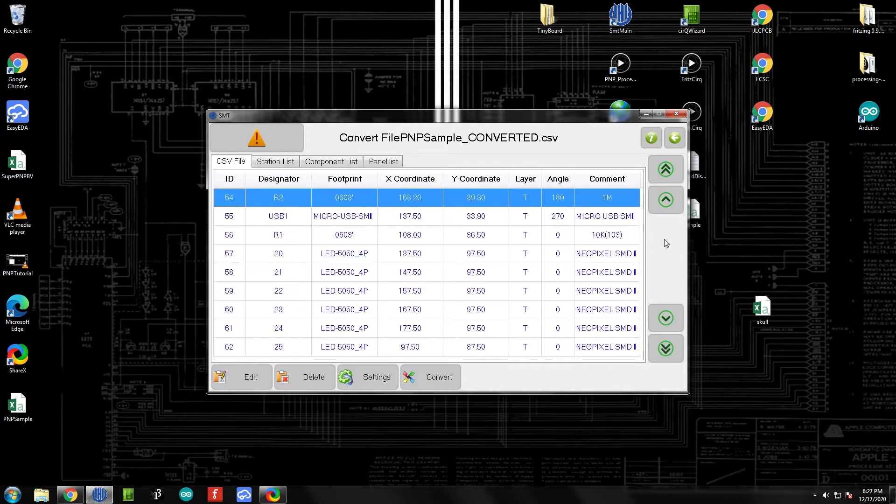
{"action": "left_click", "coordinate": [660, 168]}
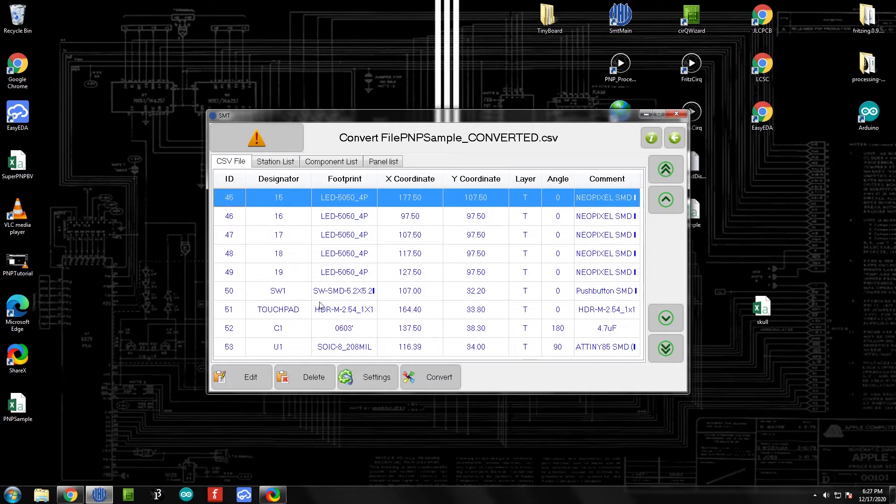
{"action": "left_click", "coordinate": [659, 353]}
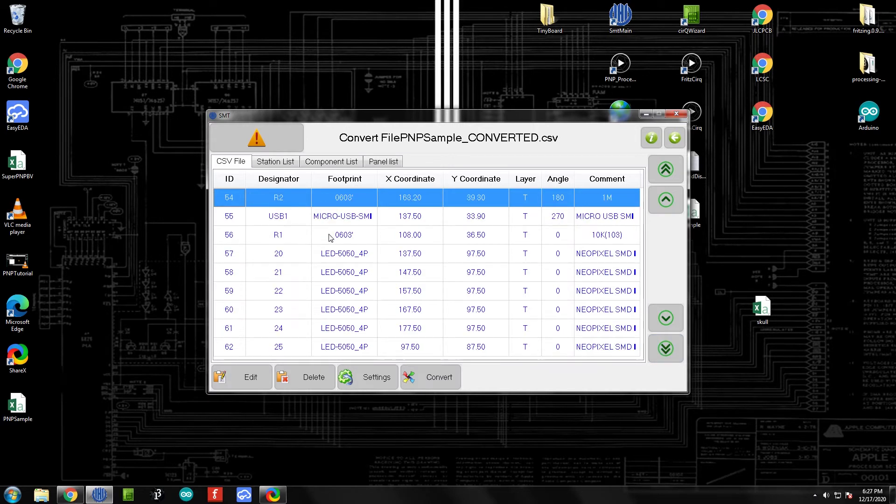
Delete the R1, R2 and USB1 records from the converted list.
{"action": "left_click", "coordinate": [349, 236]}
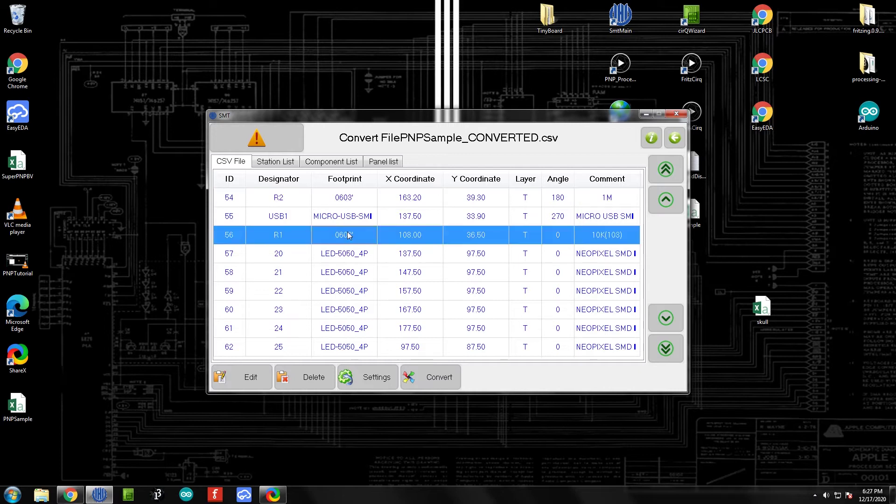
{"action": "left_click", "coordinate": [298, 386]}
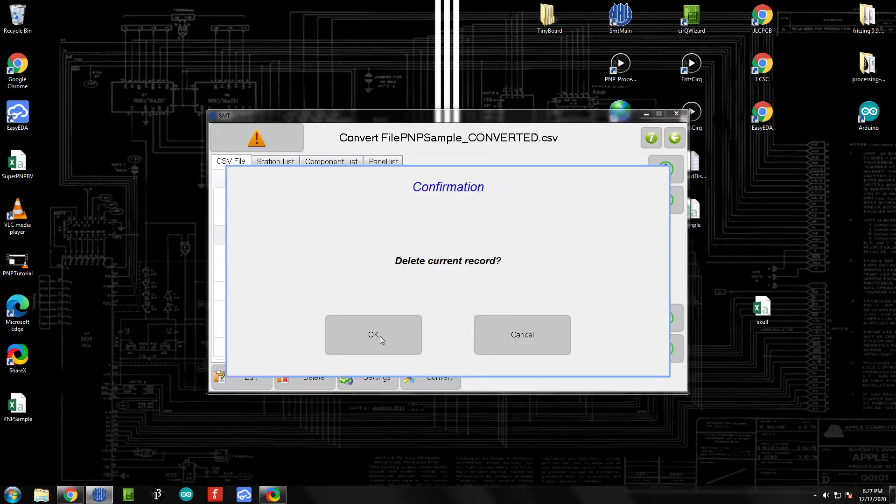
{"action": "left_click", "coordinate": [380, 336]}
{"action": "left_click", "coordinate": [309, 377]}
{"action": "left_click", "coordinate": [363, 341]}
{"action": "left_click", "coordinate": [311, 388]}
{"action": "left_click", "coordinate": [344, 332]}
Delete the U1, C1, TOUCHPAD and SW1 records, then check both ends of the list.
{"action": "left_click", "coordinate": [299, 378]}
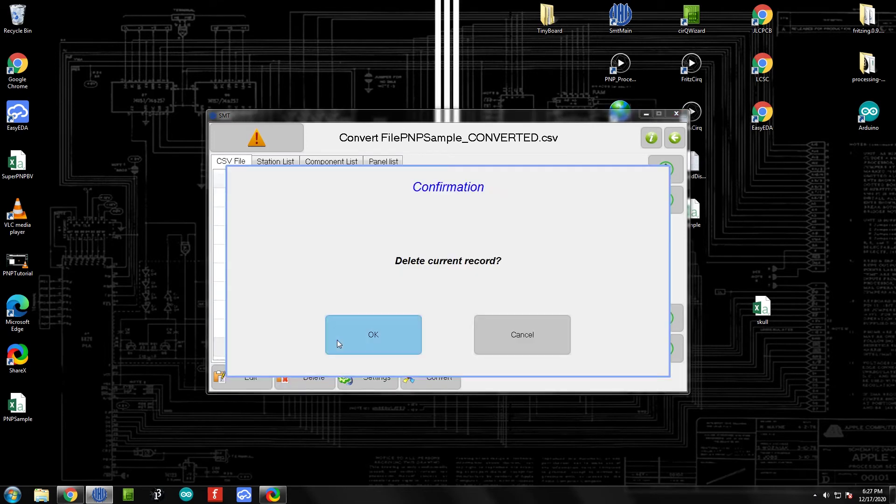
{"action": "left_click", "coordinate": [337, 339]}
{"action": "left_click", "coordinate": [303, 379]}
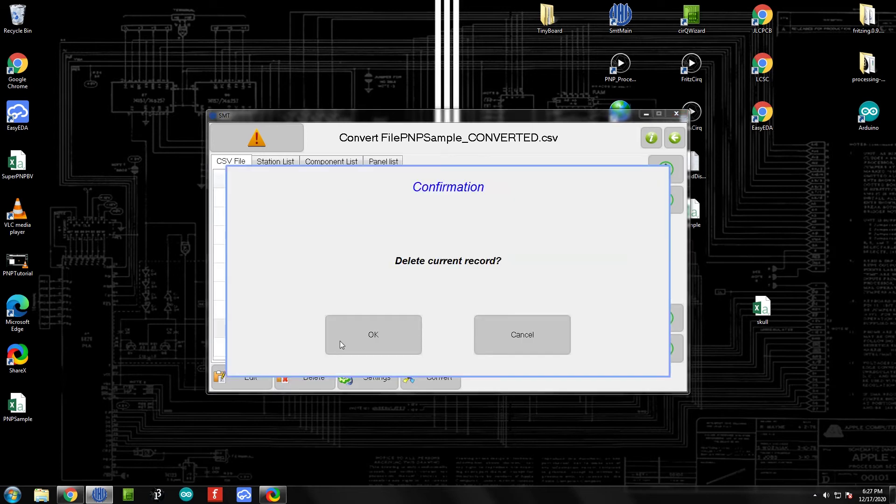
{"action": "left_click", "coordinate": [340, 341]}
{"action": "left_click", "coordinate": [308, 379]}
{"action": "left_click", "coordinate": [363, 349]}
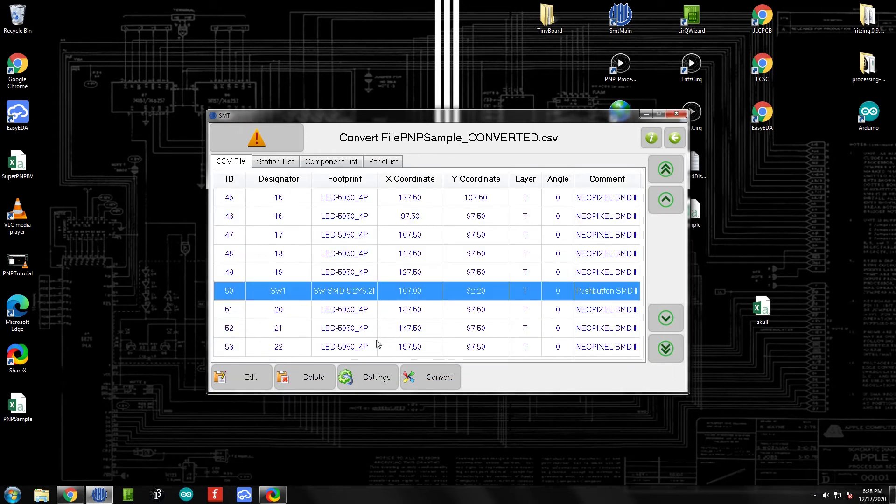
{"action": "left_click", "coordinate": [314, 377]}
{"action": "left_click", "coordinate": [368, 338]}
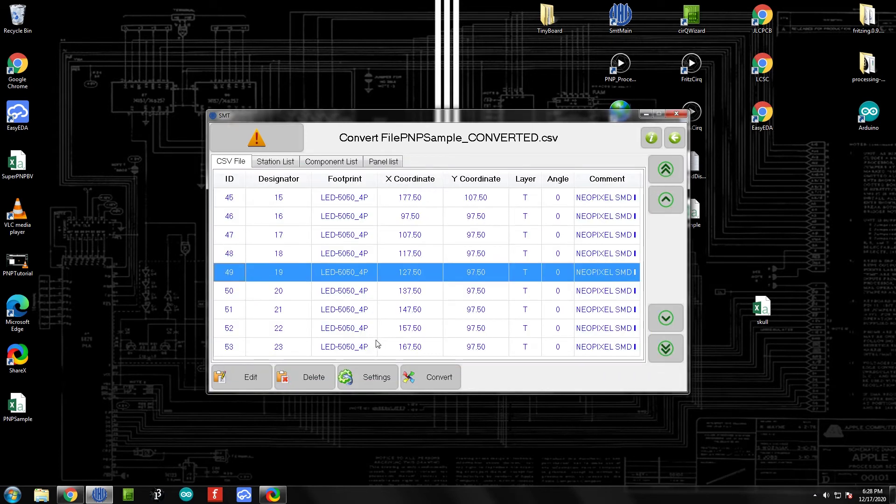
{"action": "left_click", "coordinate": [660, 352]}
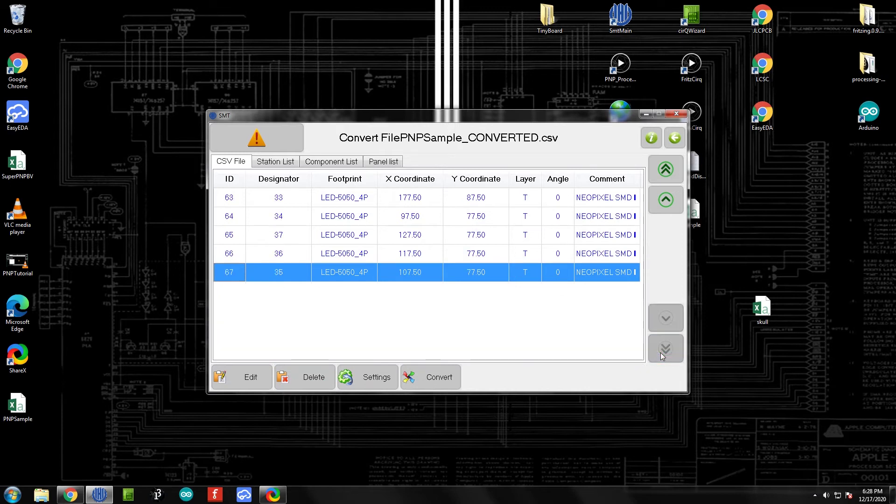
{"action": "left_click", "coordinate": [665, 167]}
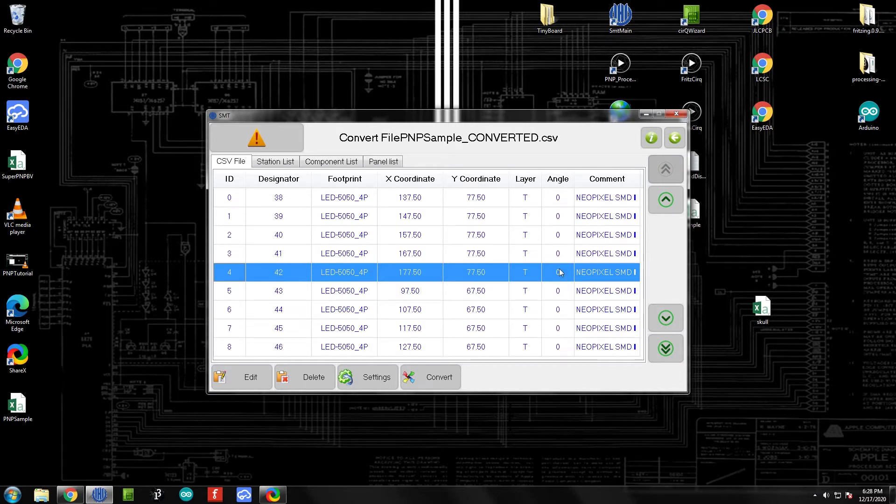
Convert the parts list into stations and set the NeoPixel station number to 23.
{"action": "left_click", "coordinate": [435, 382]}
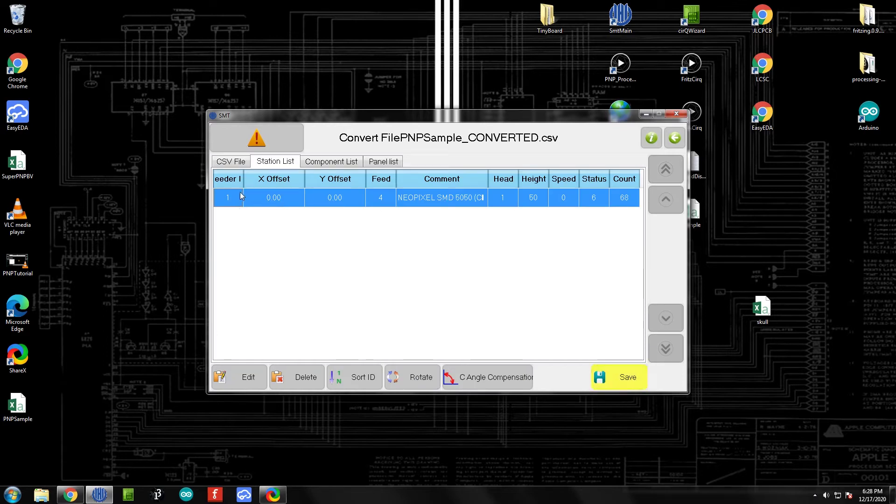
{"action": "left_click", "coordinate": [242, 379]}
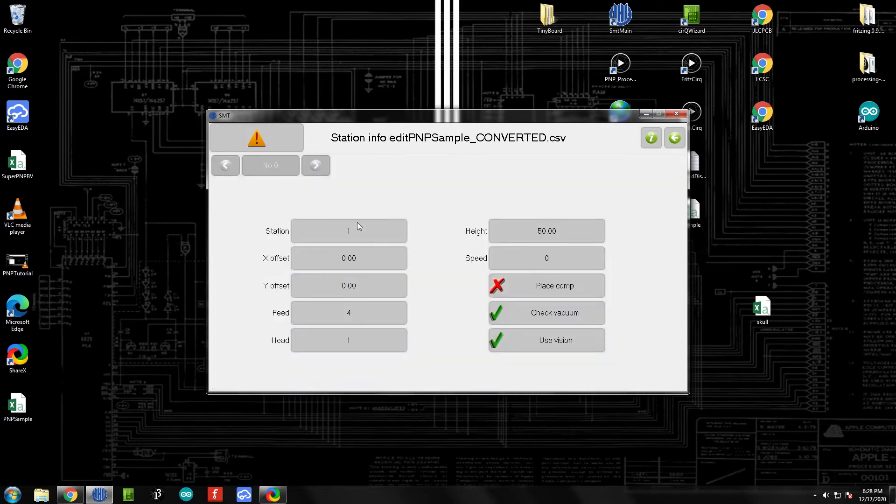
{"action": "left_click", "coordinate": [354, 229]}
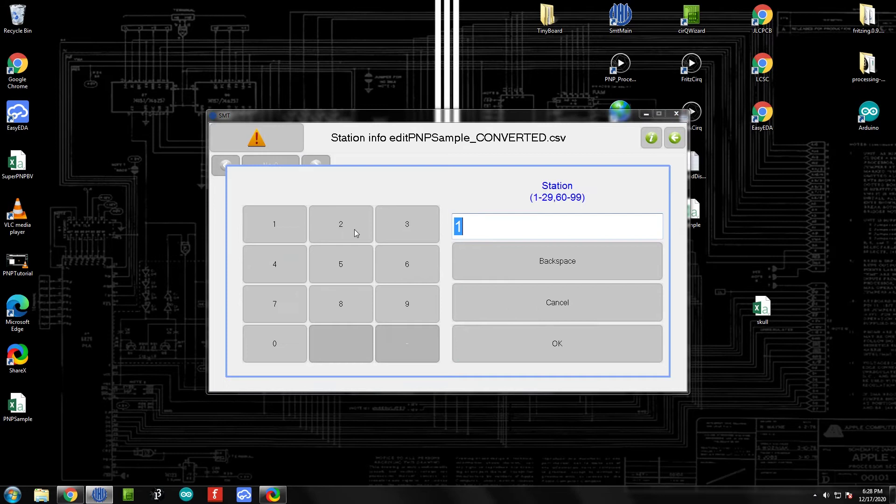
{"action": "left_click", "coordinate": [341, 229]}
{"action": "left_click", "coordinate": [402, 225]}
{"action": "left_click", "coordinate": [555, 351]}
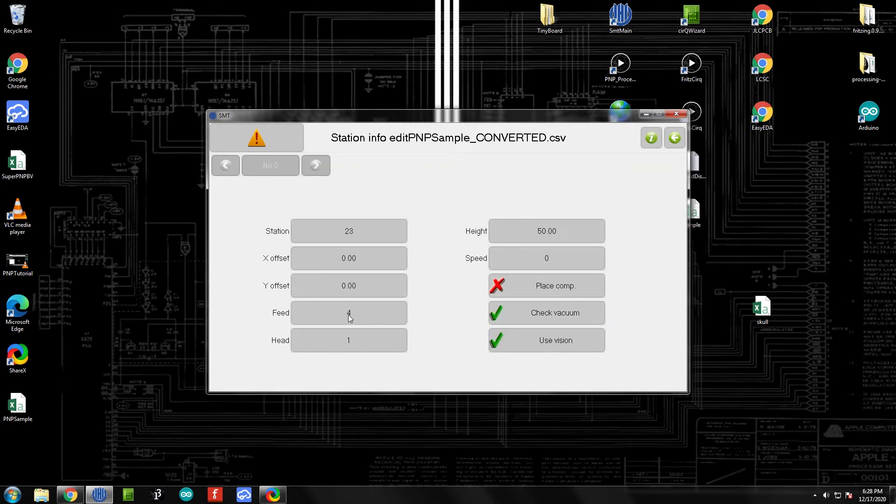
Set the station's feed to 8 and speed to 50, applied to all components.
{"action": "left_click", "coordinate": [349, 315]}
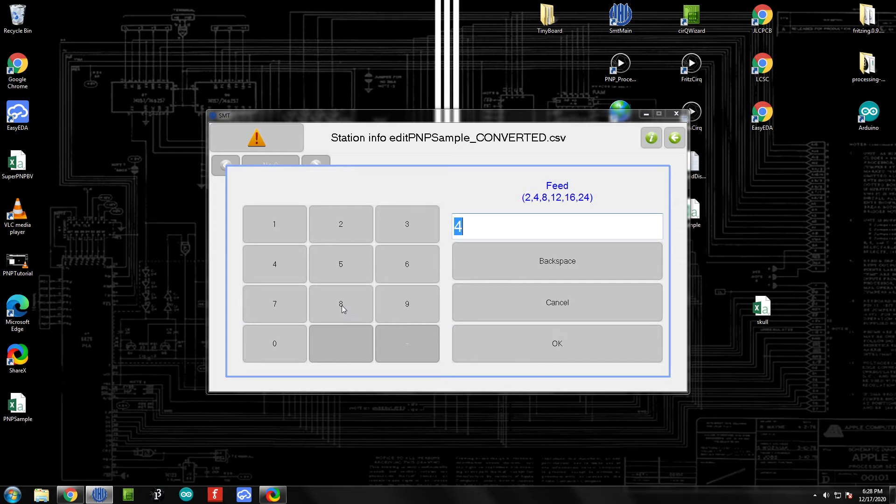
{"action": "left_click", "coordinate": [343, 306]}
{"action": "left_click", "coordinate": [542, 349]}
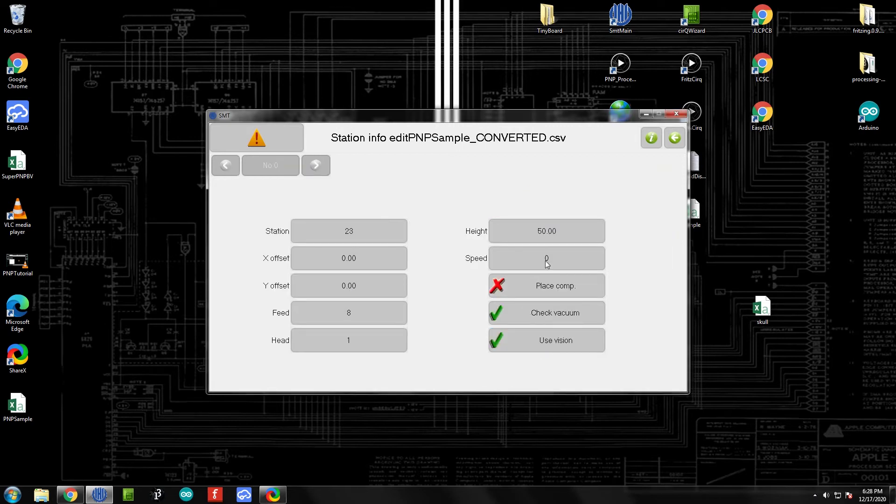
{"action": "left_click", "coordinate": [560, 262]}
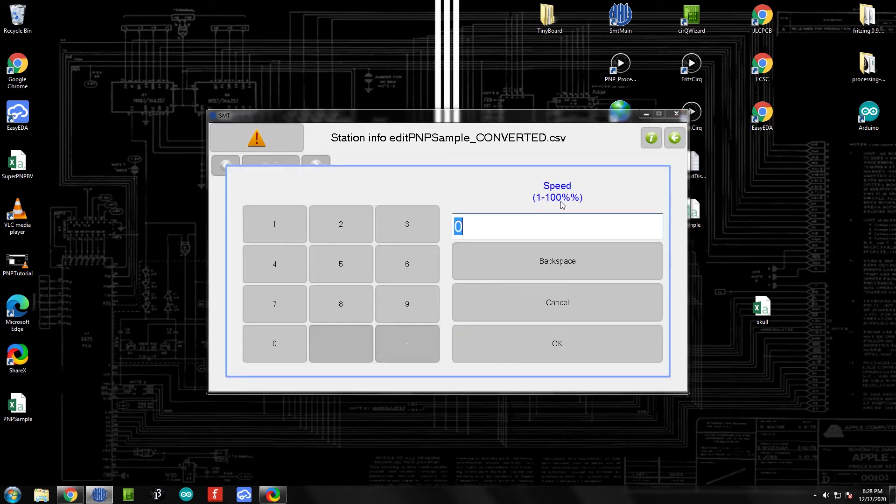
{"action": "left_click", "coordinate": [340, 266]}
{"action": "left_click", "coordinate": [265, 344]}
{"action": "left_click", "coordinate": [558, 346]}
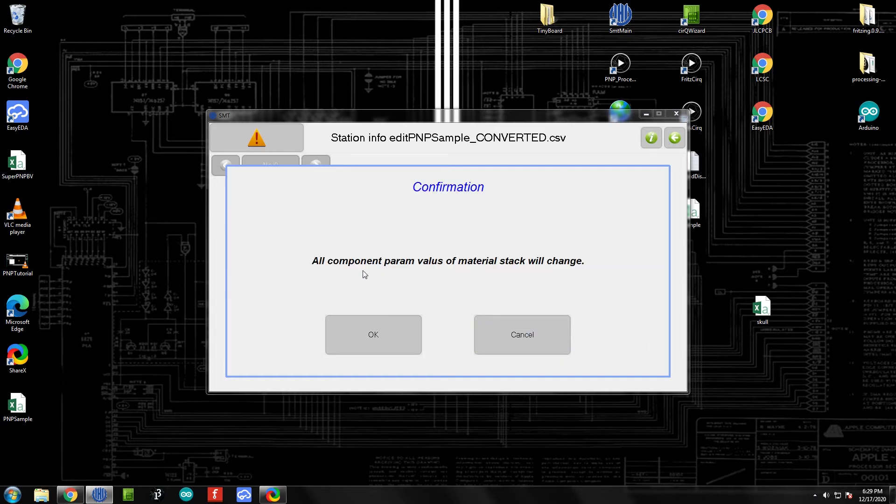
{"action": "left_click", "coordinate": [372, 335]}
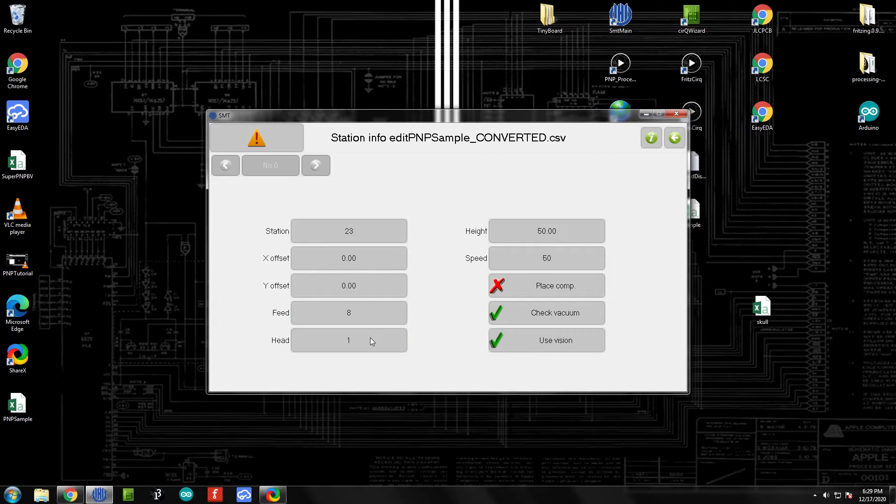
{"action": "left_click", "coordinate": [675, 139]}
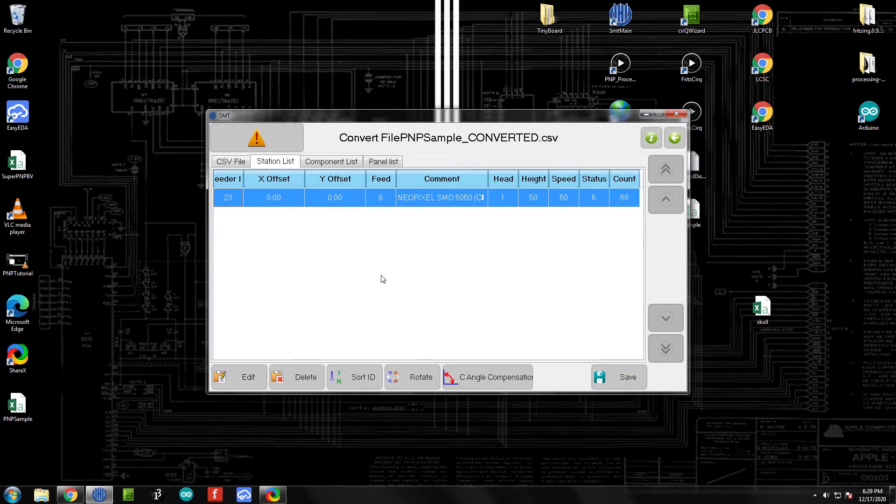
Rotate the NeoPixel station's components 180° and save the conversion as PNPSample_Final.
{"action": "left_click", "coordinate": [416, 382]}
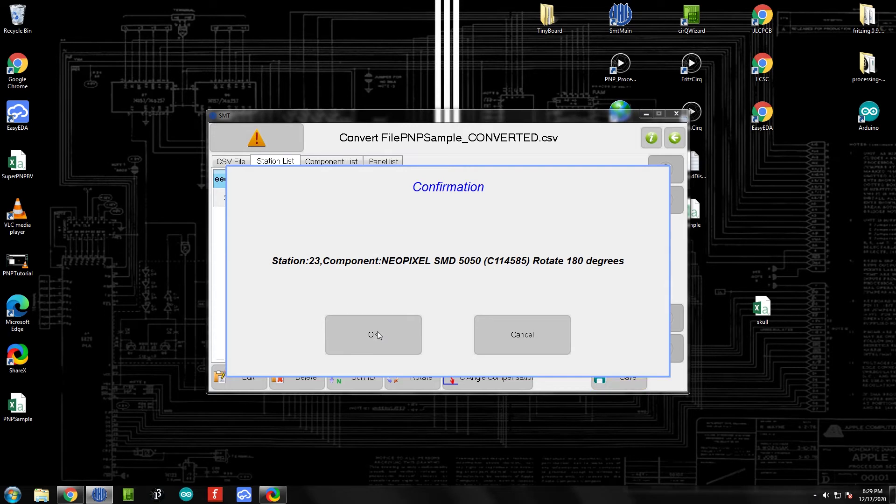
{"action": "left_click", "coordinate": [377, 334]}
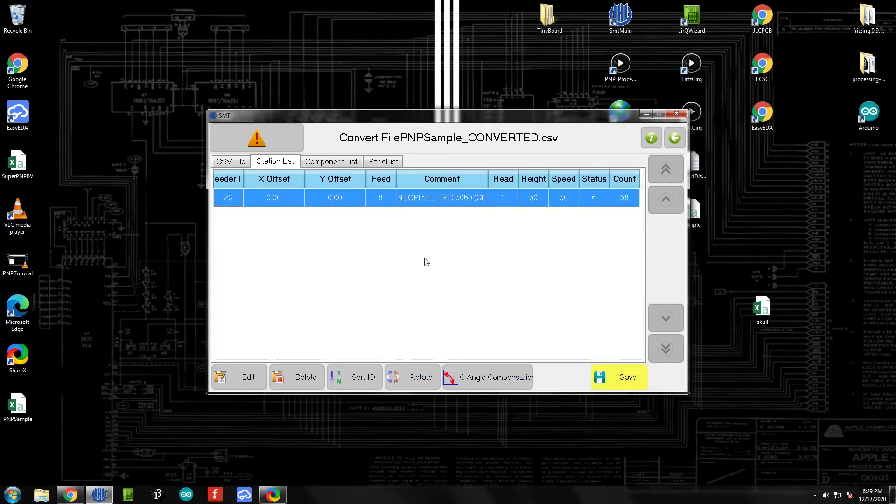
{"action": "left_click", "coordinate": [617, 377]}
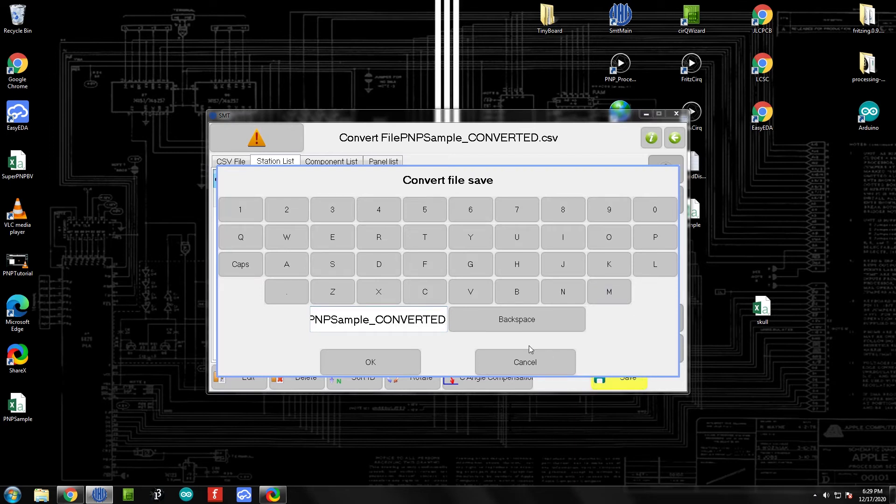
{"action": "type", "text": "F"}
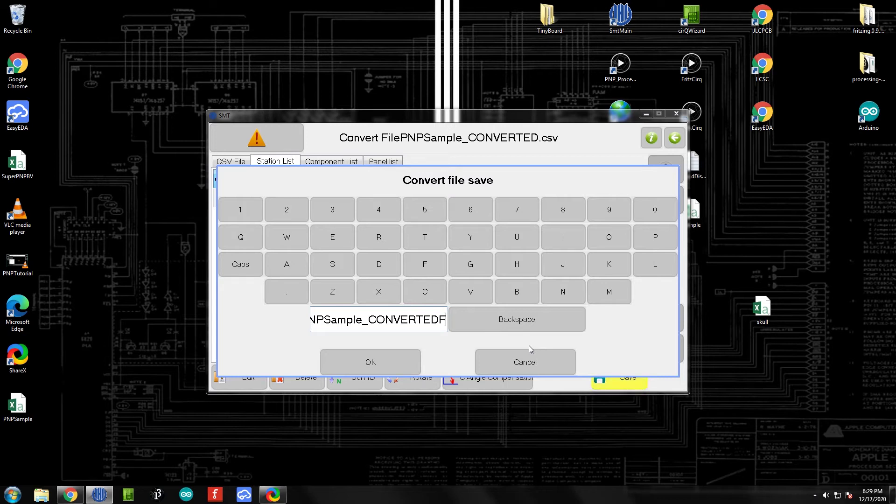
{"action": "key", "text": "BackSpace"}
{"action": "key", "text": "BackSpace"}
{"action": "key", "text": "BackSpace"}
{"action": "key", "text": "BackSpace"}
{"action": "key", "text": "BackSpace"}
{"action": "key", "text": "BackSpace"}
{"action": "key", "text": "BackSpace"}
{"action": "key", "text": "BackSpace"}
{"action": "key", "text": "BackSpace"}
{"action": "key", "text": "BackSpace"}
{"action": "type", "text": "F"}
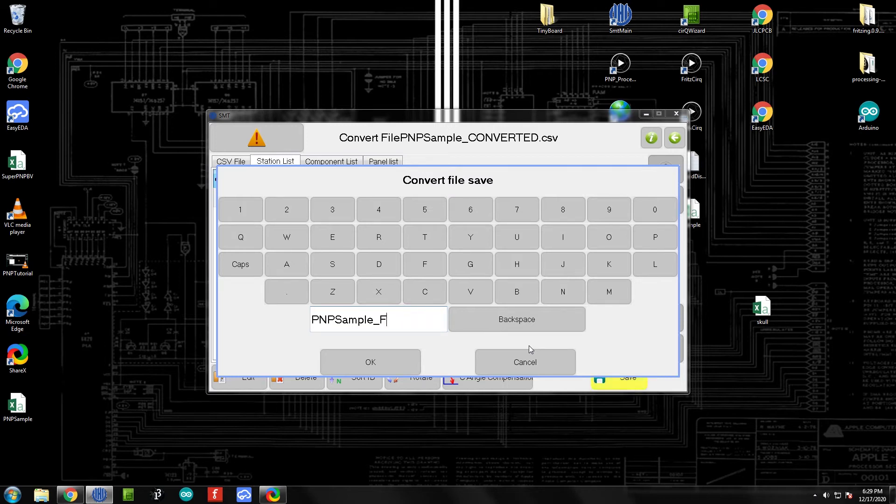
{"action": "type", "text": "inal"}
{"action": "left_click", "coordinate": [371, 362]}
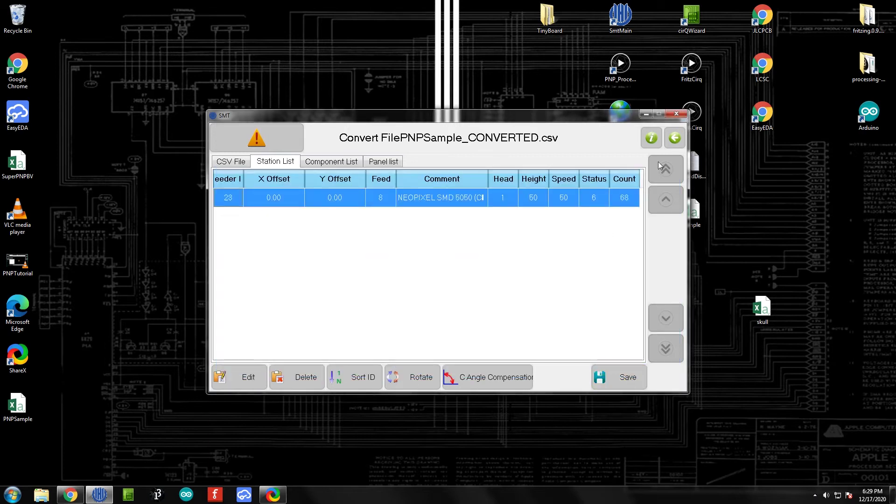
Return to the main menu and open PNPSample_Final.dpv from Run for editing.
{"action": "left_click", "coordinate": [675, 138]}
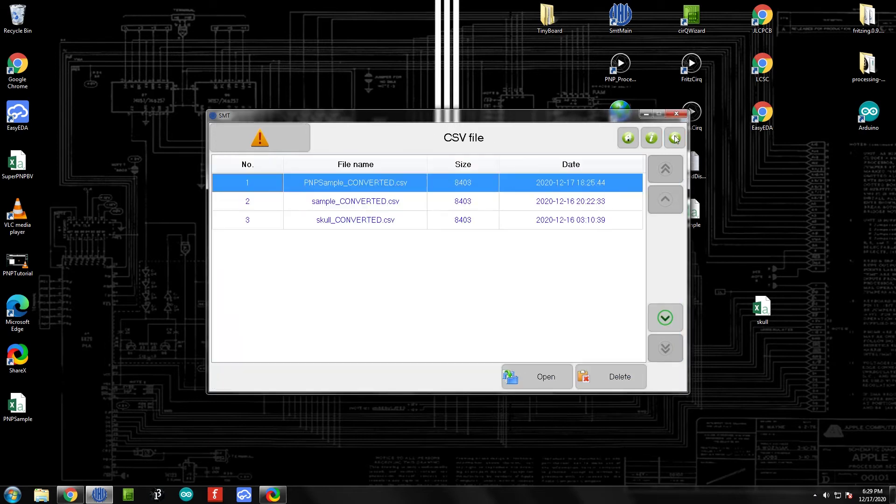
{"action": "left_click", "coordinate": [675, 138]}
{"action": "left_click", "coordinate": [675, 138]}
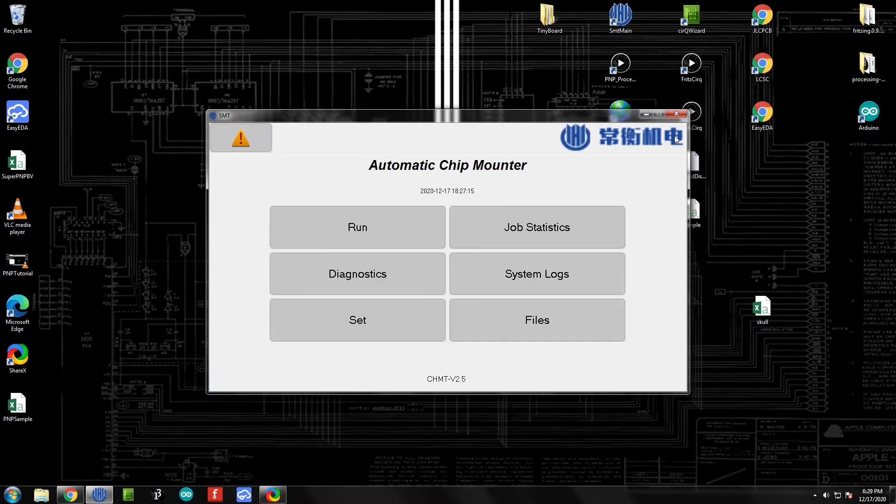
{"action": "left_click", "coordinate": [385, 226]}
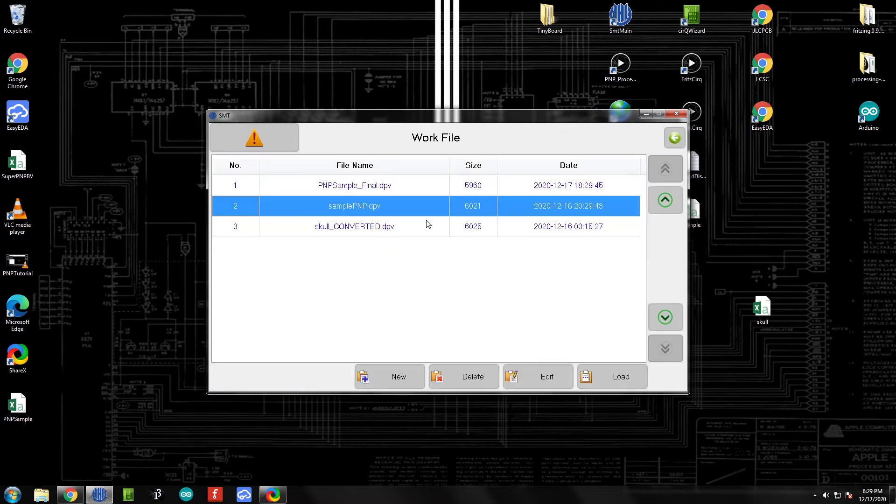
{"action": "left_click", "coordinate": [411, 187]}
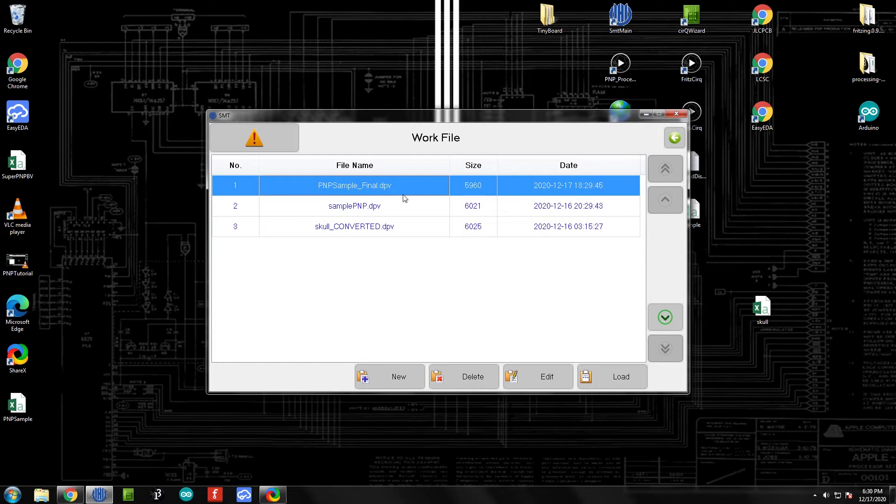
{"action": "left_click", "coordinate": [550, 376]}
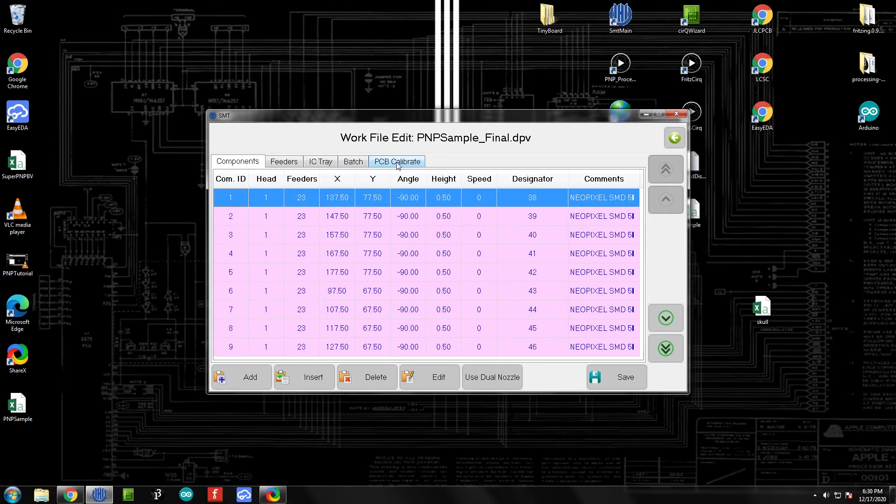
Show the PCB calibration points for NeoPixels 0 and 60 and start board calibration.
{"action": "left_click", "coordinate": [397, 162]}
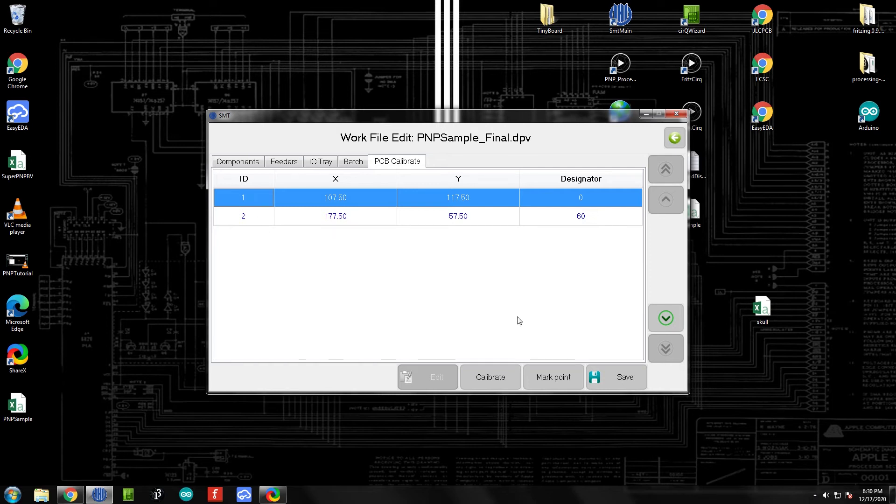
{"action": "left_click", "coordinate": [499, 379]}
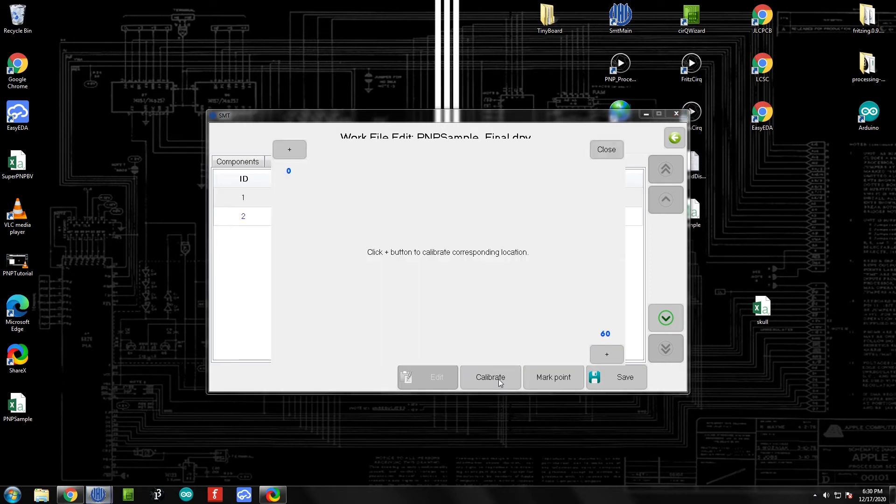
Begin Position-0 calibration and jog the camera left and down onto NeoPixel 0's pad.
{"action": "left_click", "coordinate": [289, 152]}
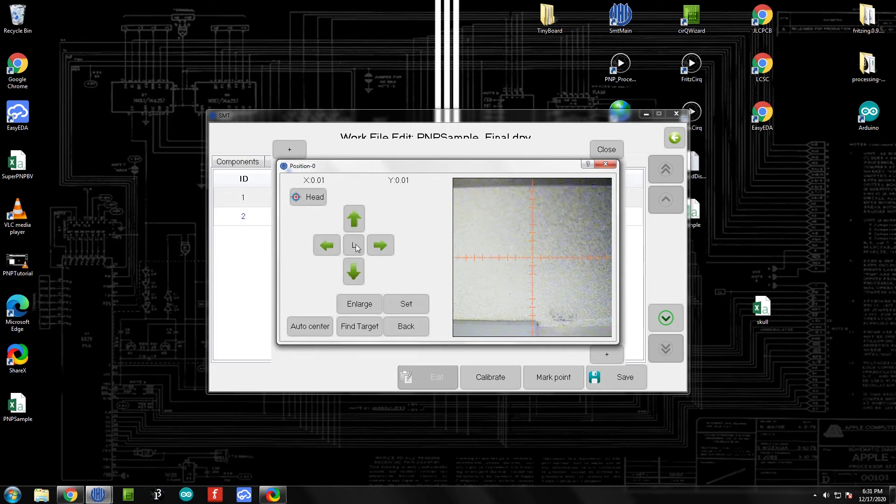
{"action": "left_click", "coordinate": [329, 246]}
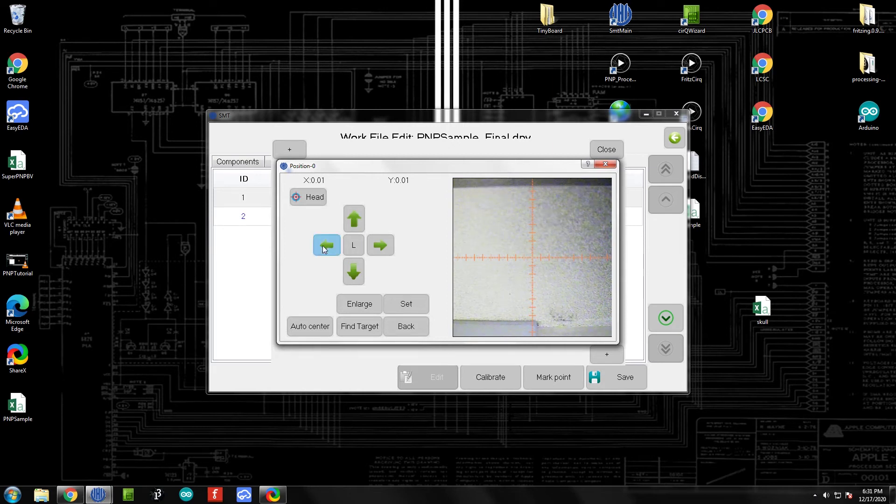
{"action": "left_click", "coordinate": [354, 247]}
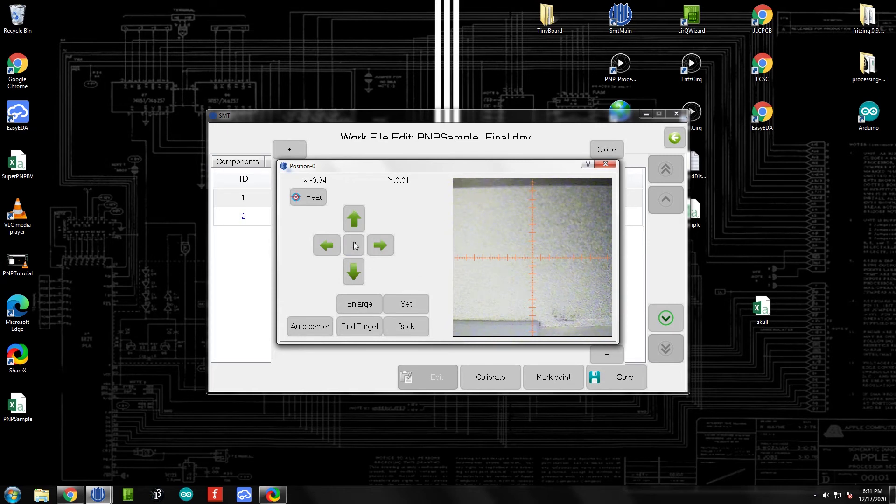
{"action": "left_click", "coordinate": [354, 273]}
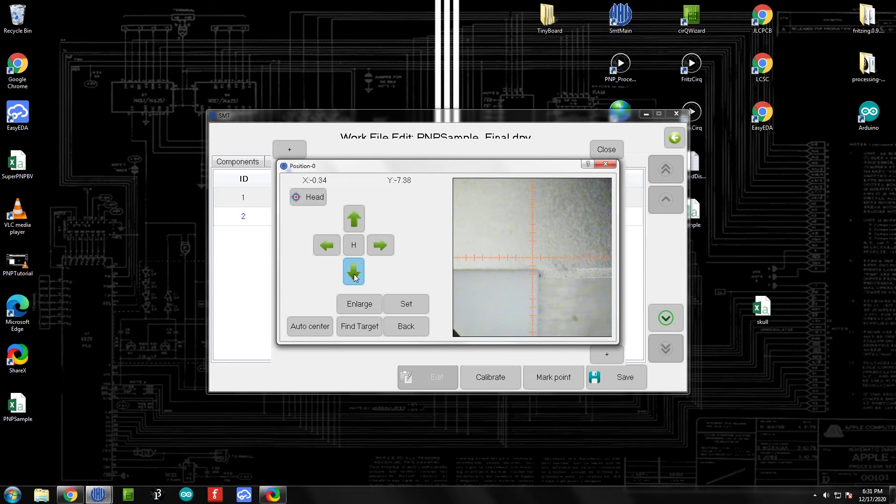
{"action": "left_click", "coordinate": [329, 246]}
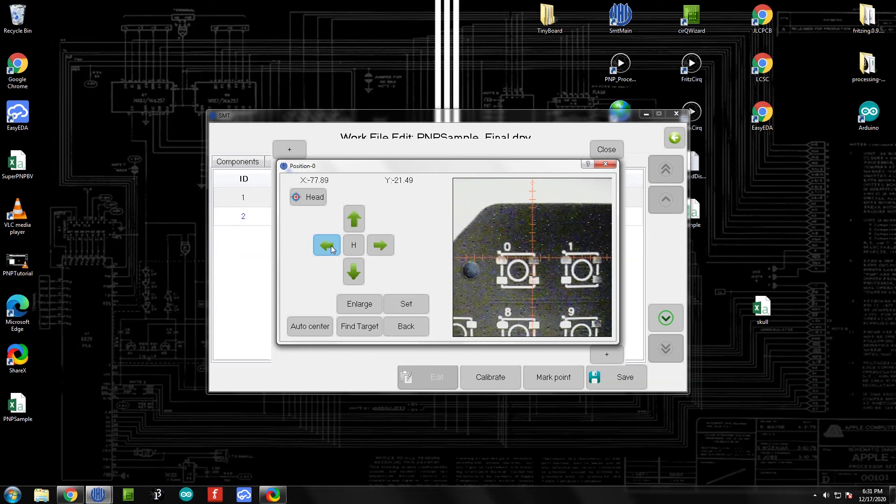
{"action": "left_click", "coordinate": [354, 275]}
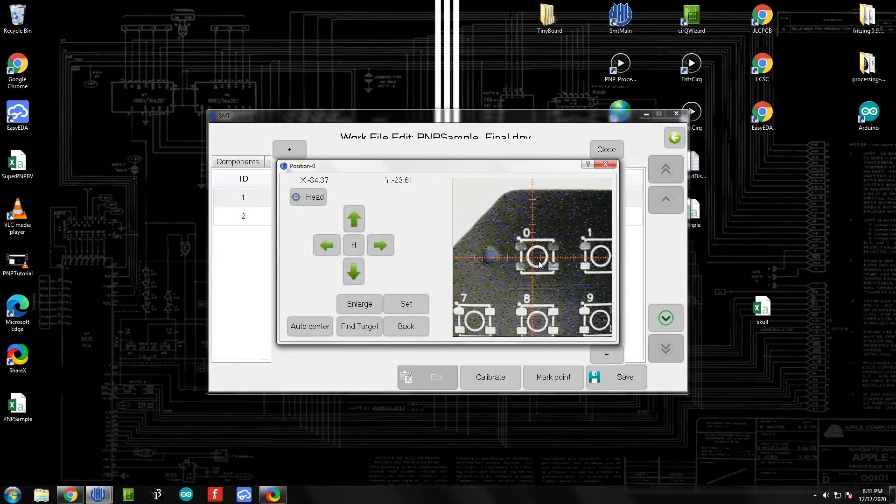
Enlarge the view, centre pad 0 with fine jogs, and record it at X -83.50, Y -23.46.
{"action": "left_click", "coordinate": [354, 247]}
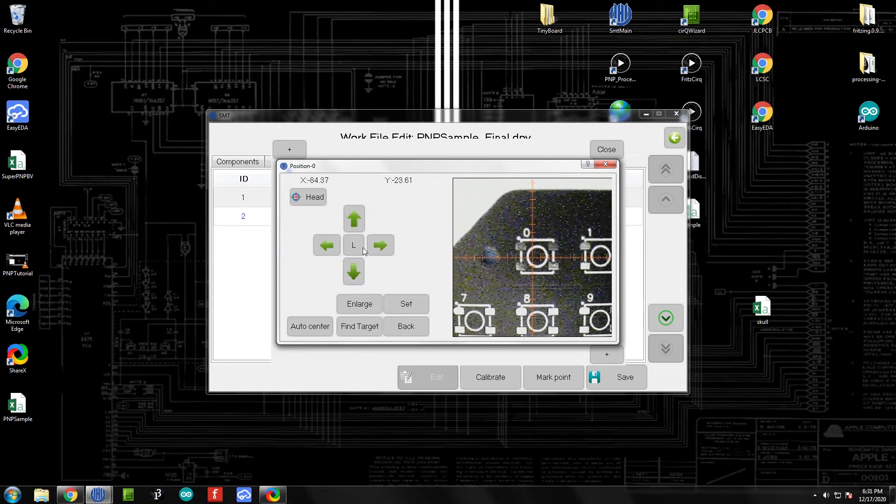
{"action": "left_click", "coordinate": [359, 303]}
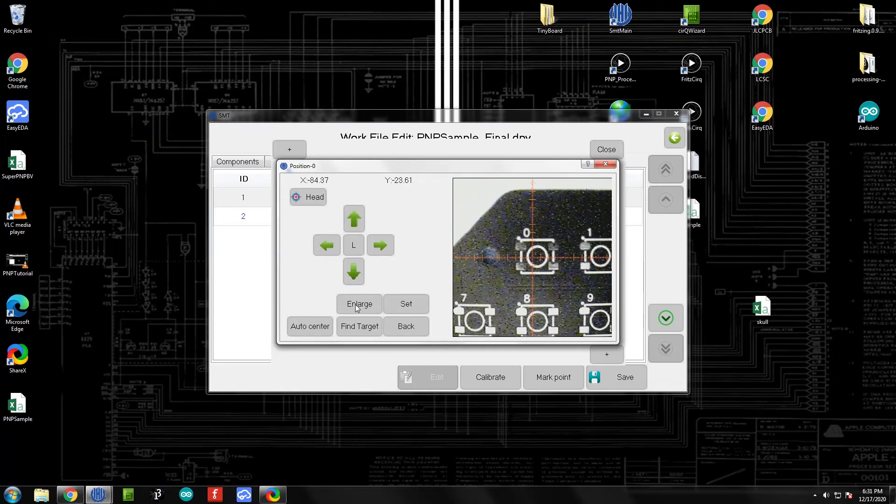
{"action": "left_click", "coordinate": [383, 250]}
{"action": "left_click", "coordinate": [381, 245]}
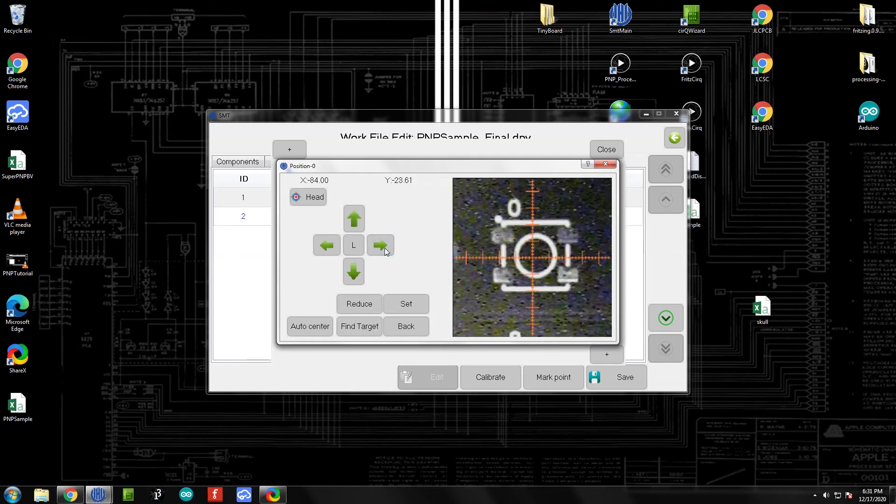
{"action": "left_click", "coordinate": [381, 245]}
{"action": "left_click", "coordinate": [385, 251]}
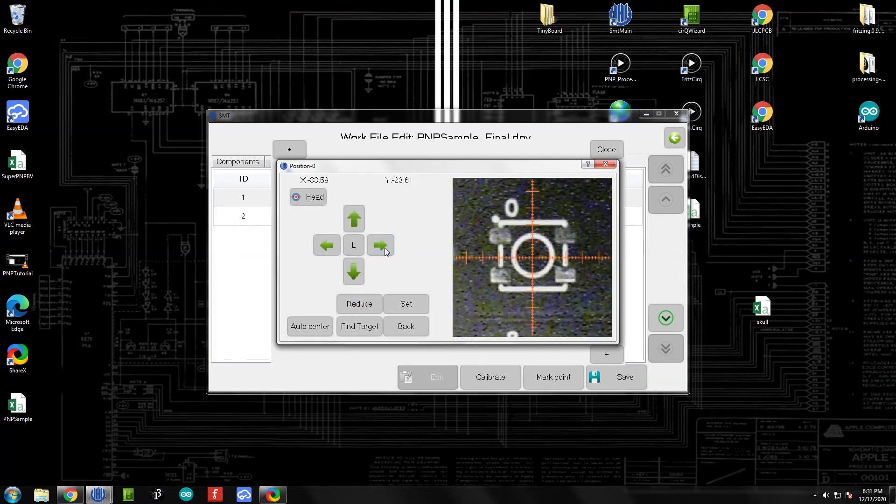
{"action": "left_click", "coordinate": [357, 221]}
{"action": "left_click", "coordinate": [357, 222]}
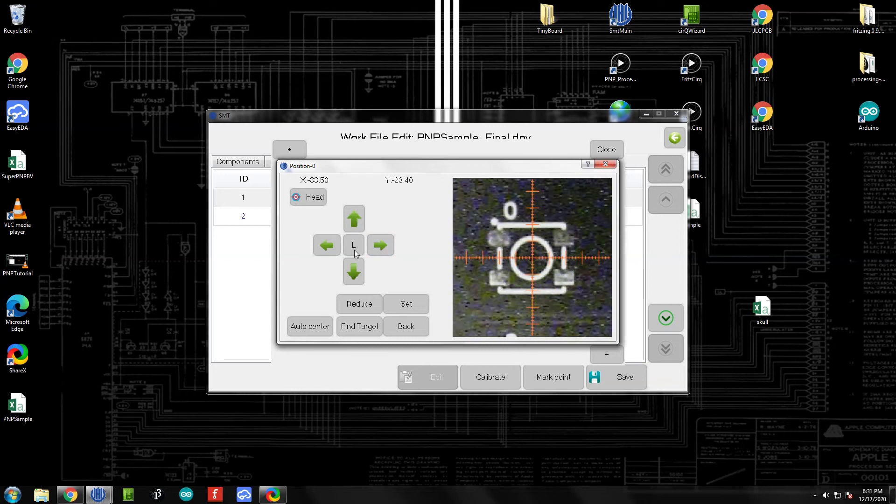
{"action": "left_click", "coordinate": [354, 271]}
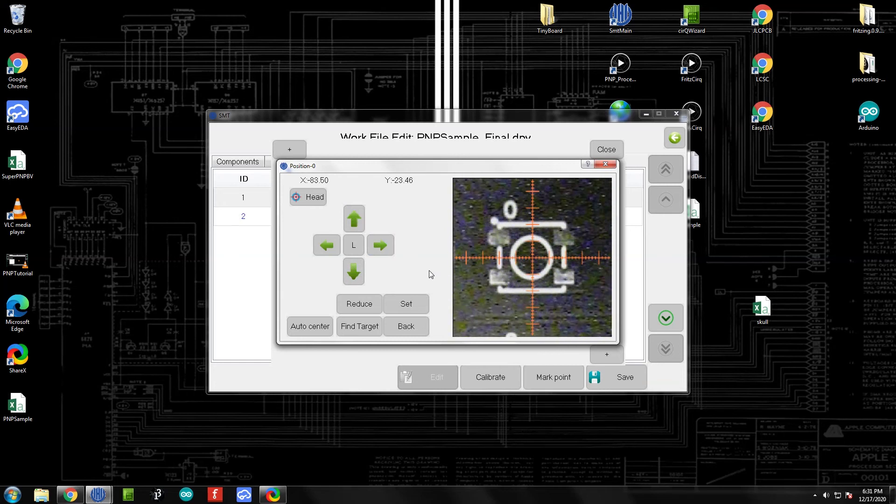
{"action": "left_click", "coordinate": [404, 303]}
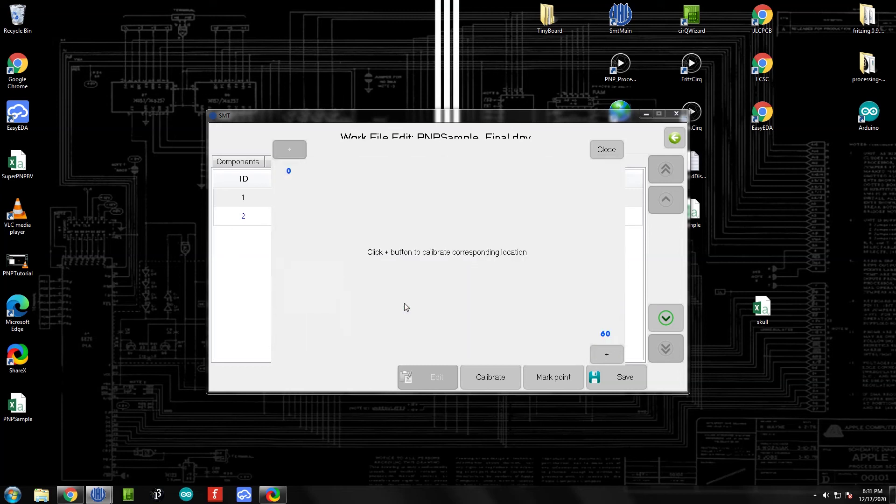
Begin NeoPixel 60 calibration and jog the camera left to pad 60's column.
{"action": "left_click", "coordinate": [608, 355]}
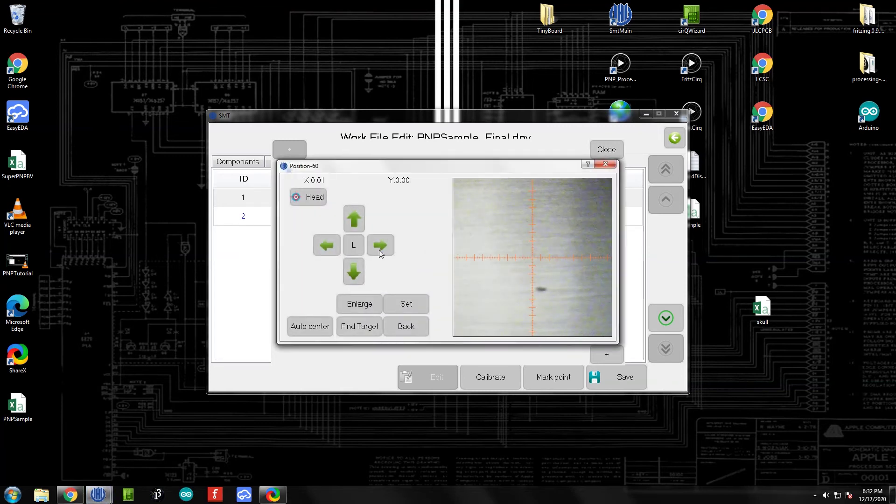
{"action": "left_click", "coordinate": [329, 247]}
{"action": "left_click", "coordinate": [329, 247]}
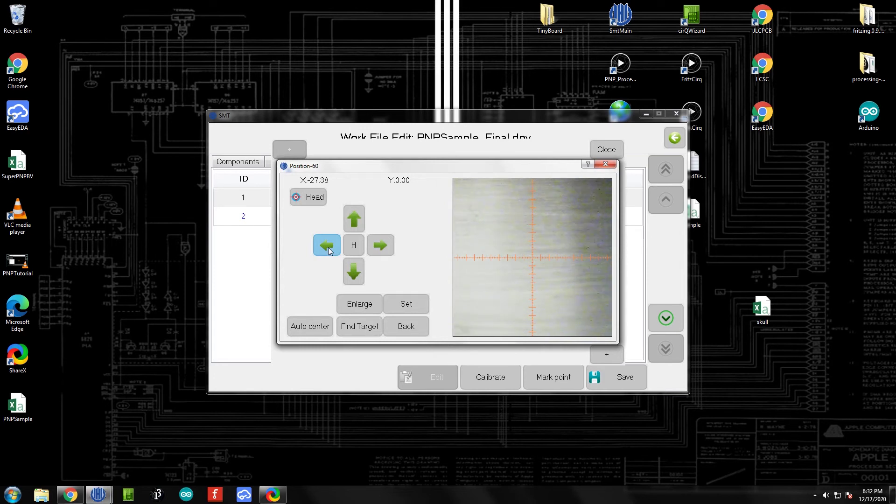
{"action": "left_click", "coordinate": [328, 248]}
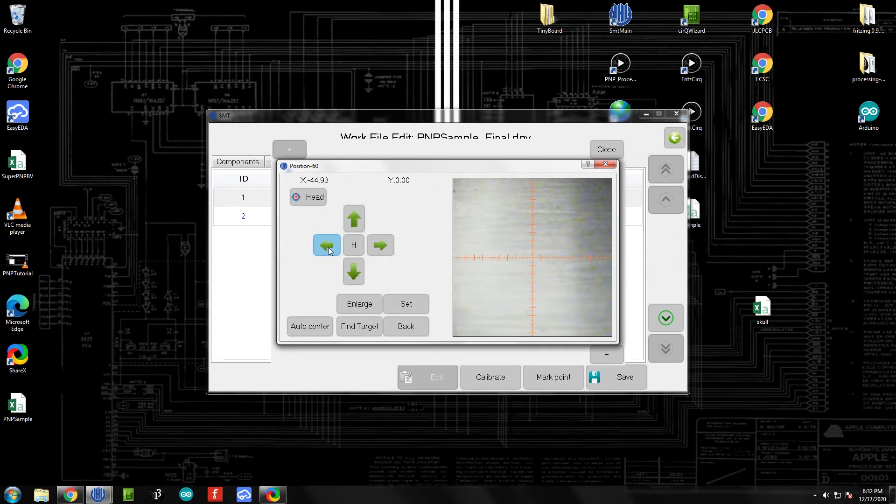
{"action": "left_click", "coordinate": [329, 248]}
{"action": "left_click", "coordinate": [327, 245]}
{"action": "left_click", "coordinate": [327, 245]}
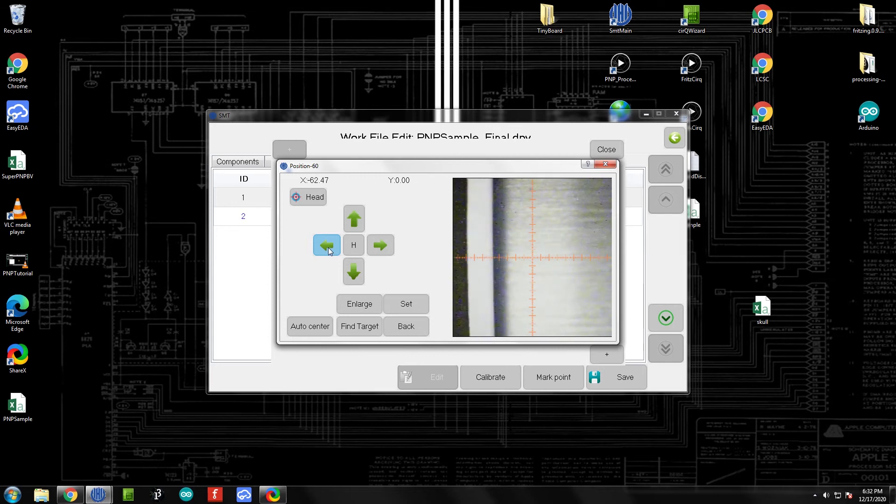
{"action": "left_click", "coordinate": [327, 245]}
{"action": "left_click", "coordinate": [329, 247]}
{"action": "left_click", "coordinate": [328, 247]}
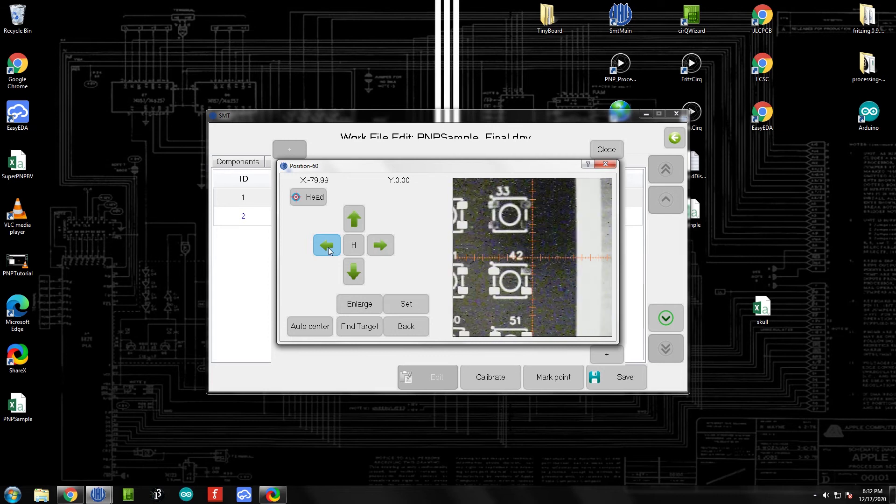
{"action": "left_click", "coordinate": [329, 247]}
Move the camera down and slightly left onto NeoPixel 60's pad.
{"action": "left_click", "coordinate": [354, 272]}
{"action": "left_click", "coordinate": [354, 272]}
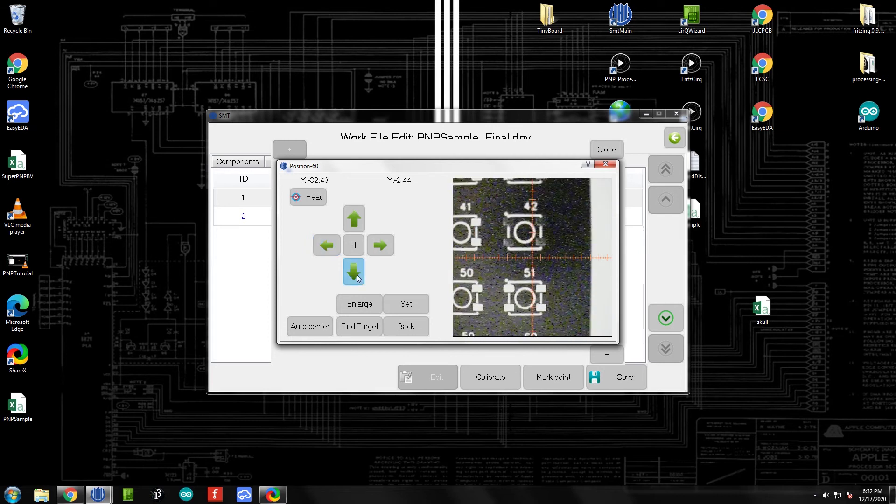
{"action": "left_click", "coordinate": [354, 272]}
{"action": "left_click", "coordinate": [354, 272]}
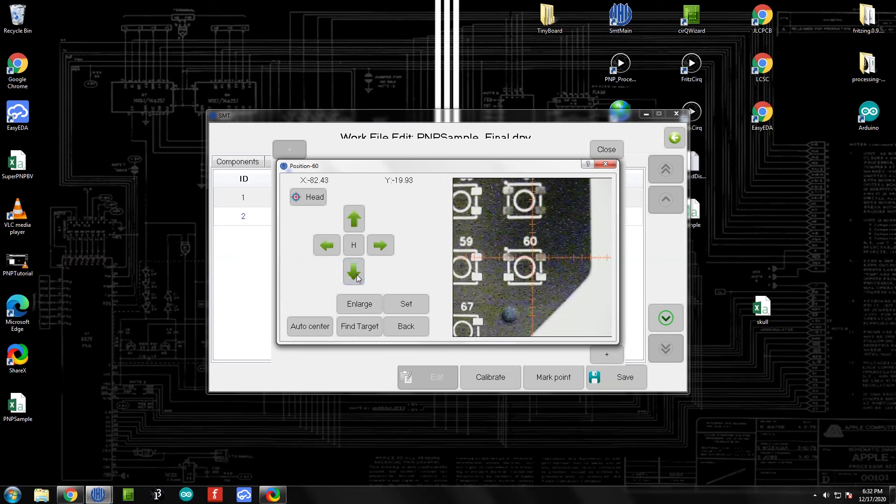
{"action": "left_click", "coordinate": [357, 279]}
{"action": "left_click", "coordinate": [326, 246]}
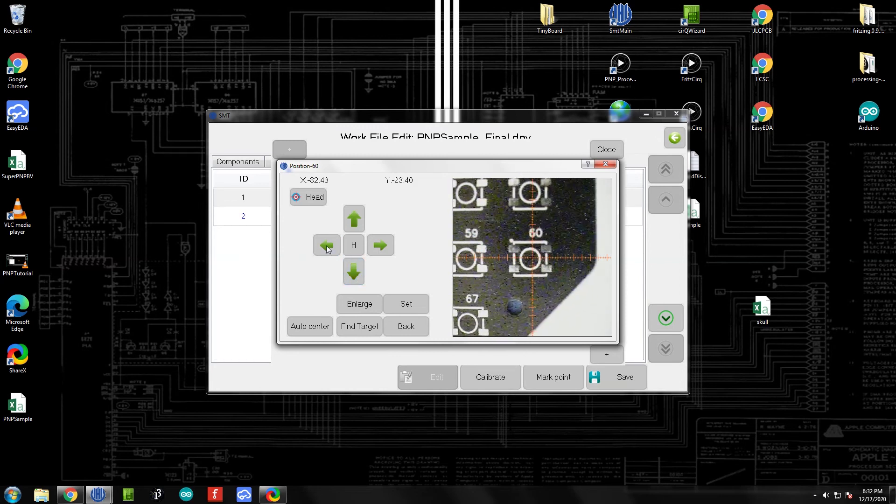
Enlarge the view, centre pad 60 with fine jogs, and record it at X -83.59, Y -23.62.
{"action": "left_click", "coordinate": [353, 247]}
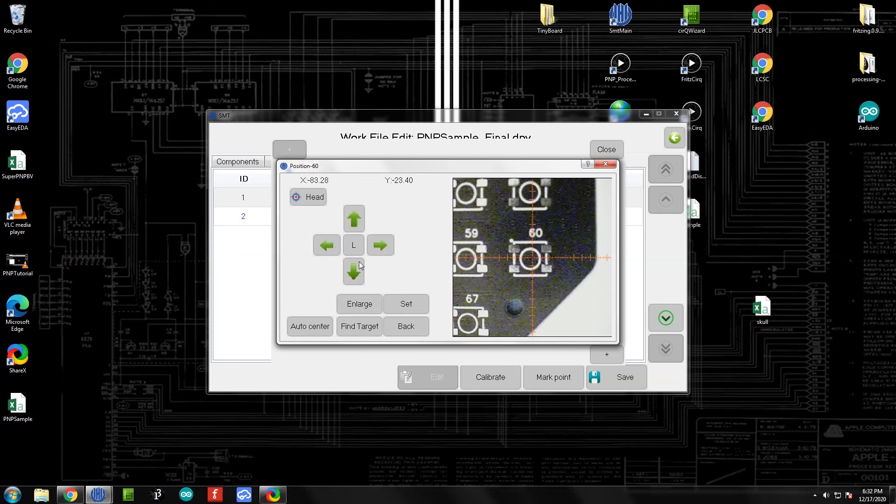
{"action": "left_click", "coordinate": [362, 303]}
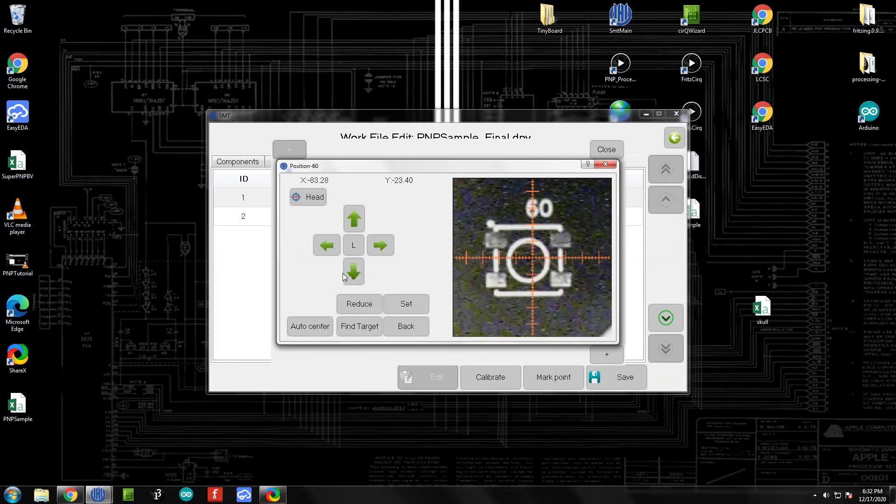
{"action": "left_click", "coordinate": [326, 245]}
{"action": "left_click", "coordinate": [326, 245]}
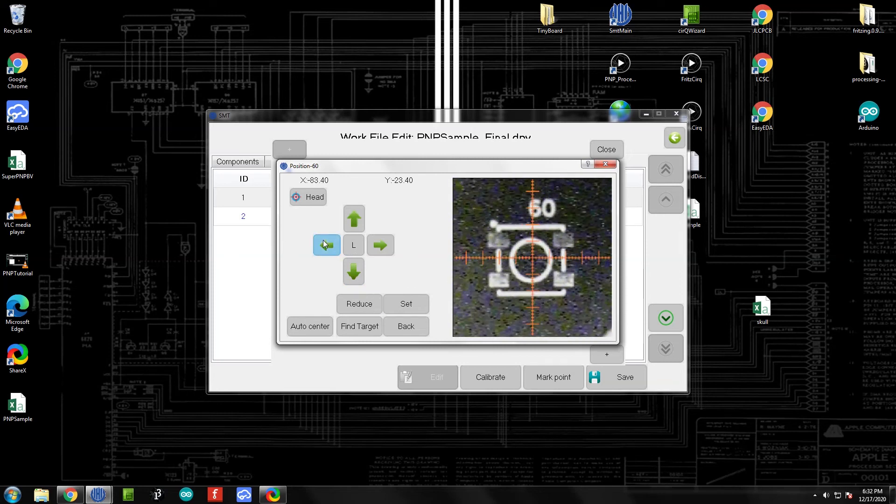
{"action": "left_click", "coordinate": [348, 269]}
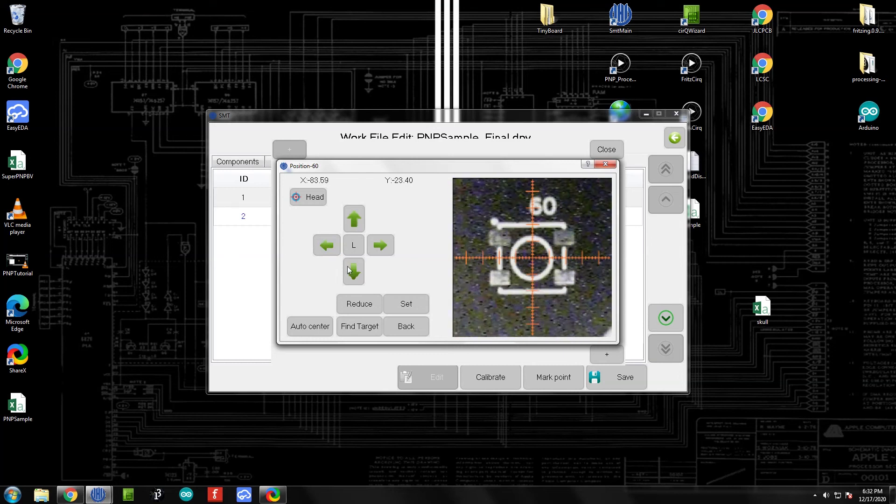
{"action": "left_click", "coordinate": [348, 267]}
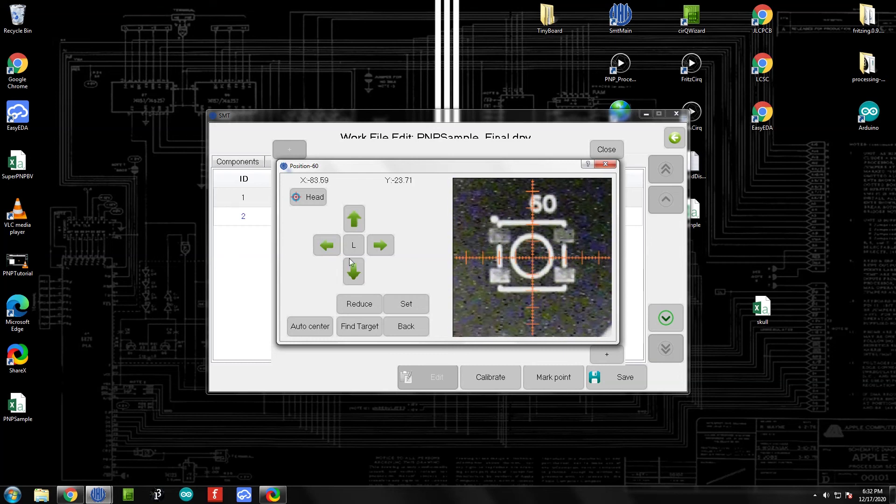
{"action": "left_click", "coordinate": [352, 216]}
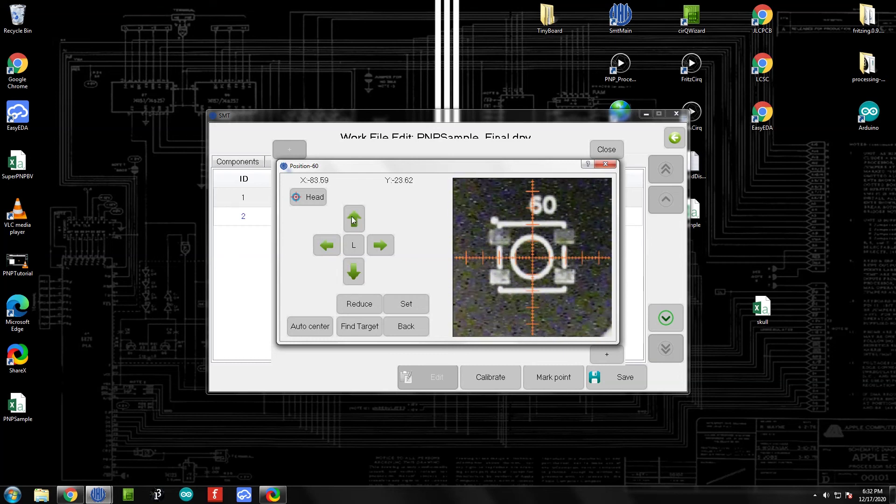
{"action": "left_click", "coordinate": [416, 303]}
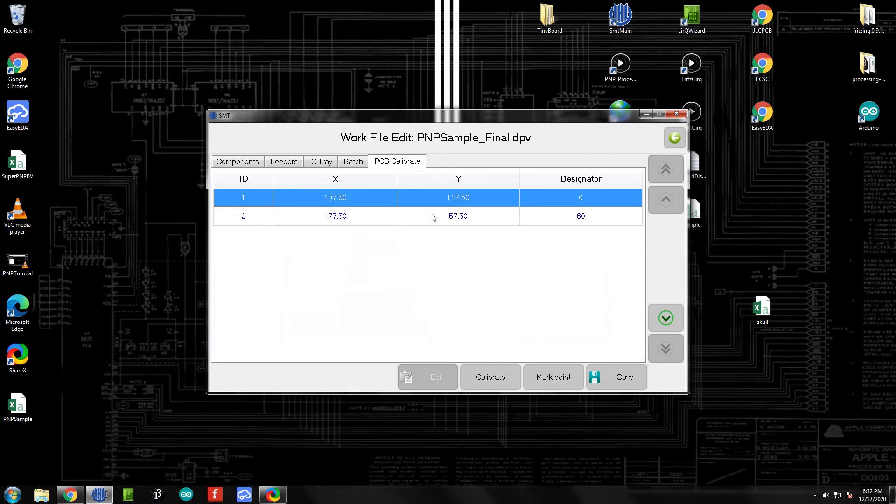
Return to the work file list and load PNPSample_Final.dpv onto the Run screen.
{"action": "left_click", "coordinate": [674, 139]}
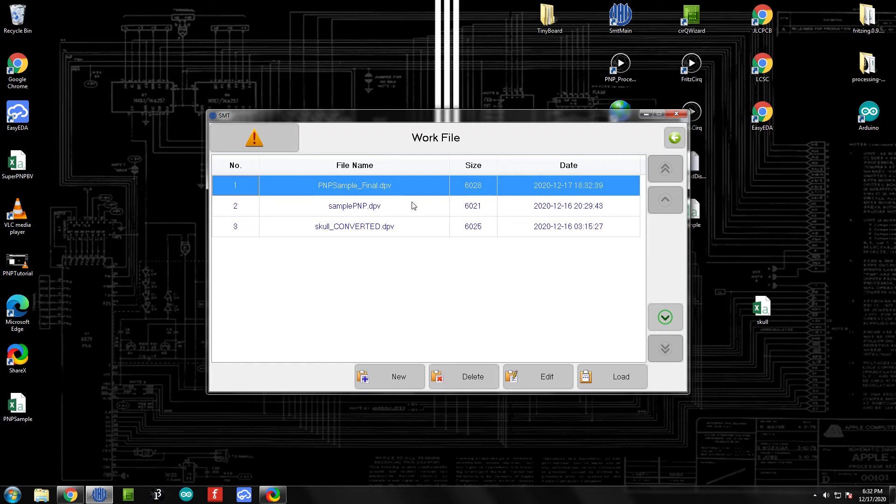
{"action": "left_click", "coordinate": [623, 376]}
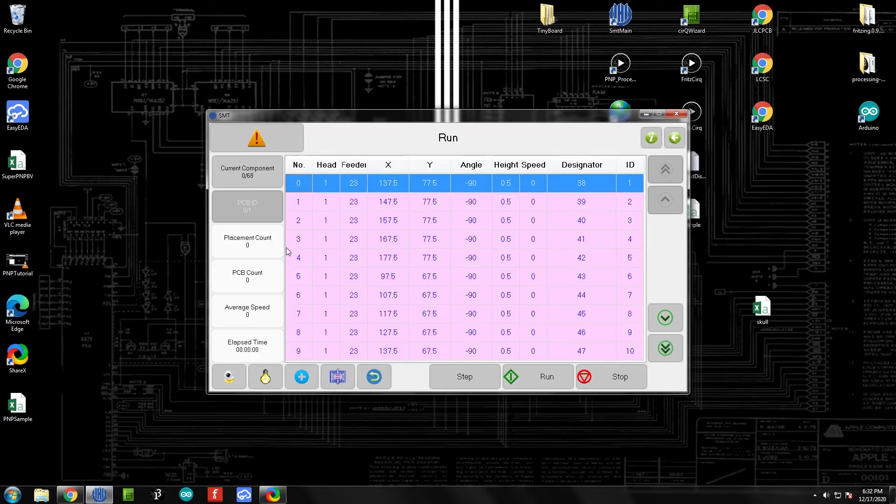
Turn on the machine light, home the head, and place the first of 68 components in single-step mode.
{"action": "left_click", "coordinate": [274, 380]}
{"action": "left_click", "coordinate": [376, 376]}
{"action": "left_click", "coordinate": [470, 380]}
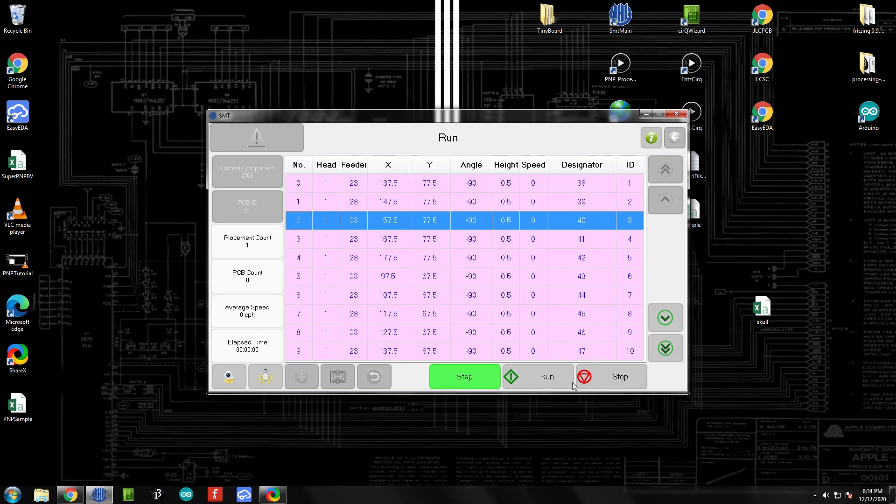
Stop the placement run, holding at component 2 of 68 with one part placed.
{"action": "left_click", "coordinate": [612, 376]}
{"action": "left_click", "coordinate": [616, 378]}
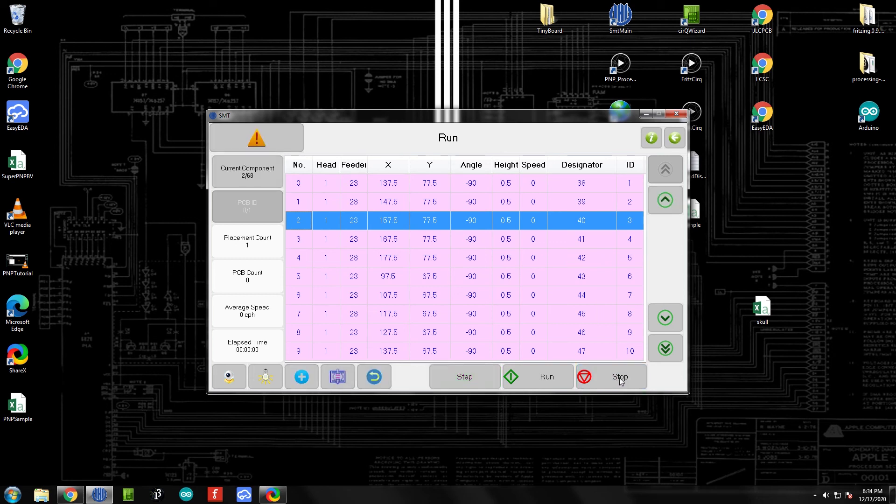